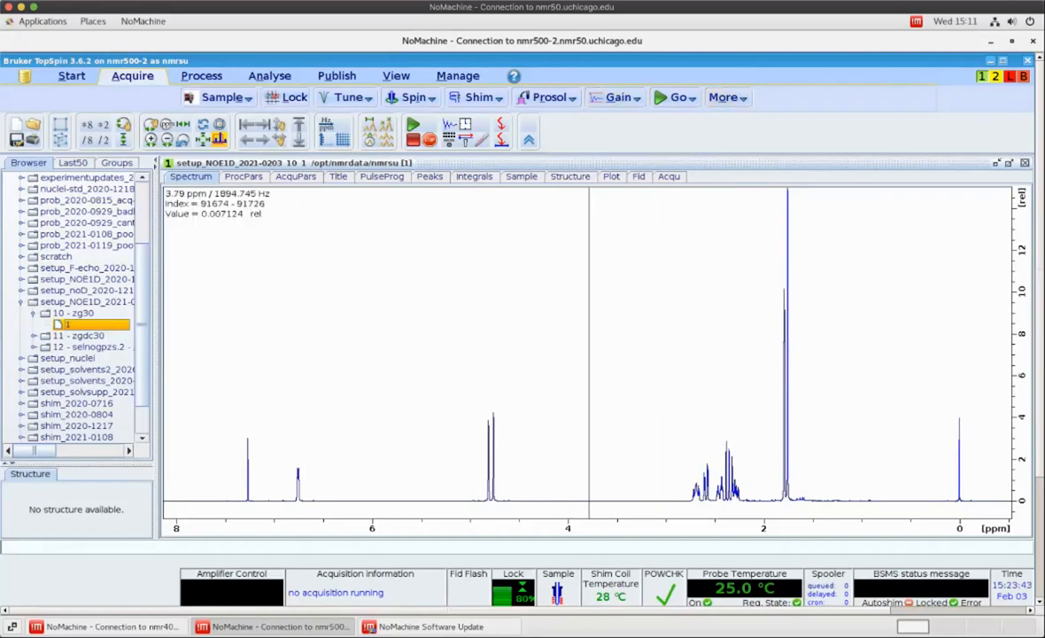
Open the selective 1D experiment setup and start defining selective regions
click(727, 97)
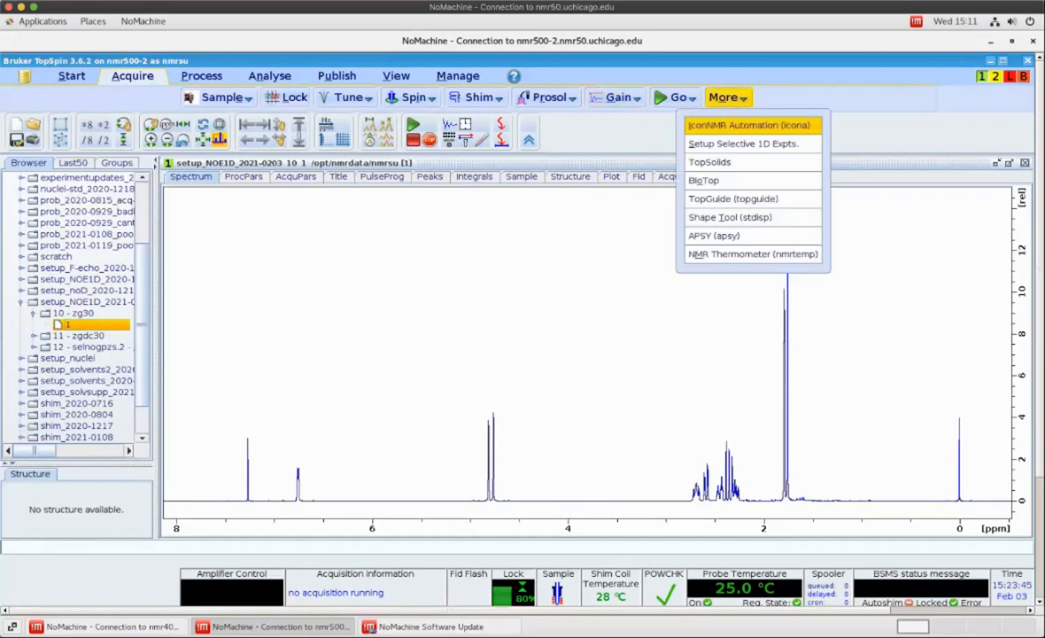
click(742, 143)
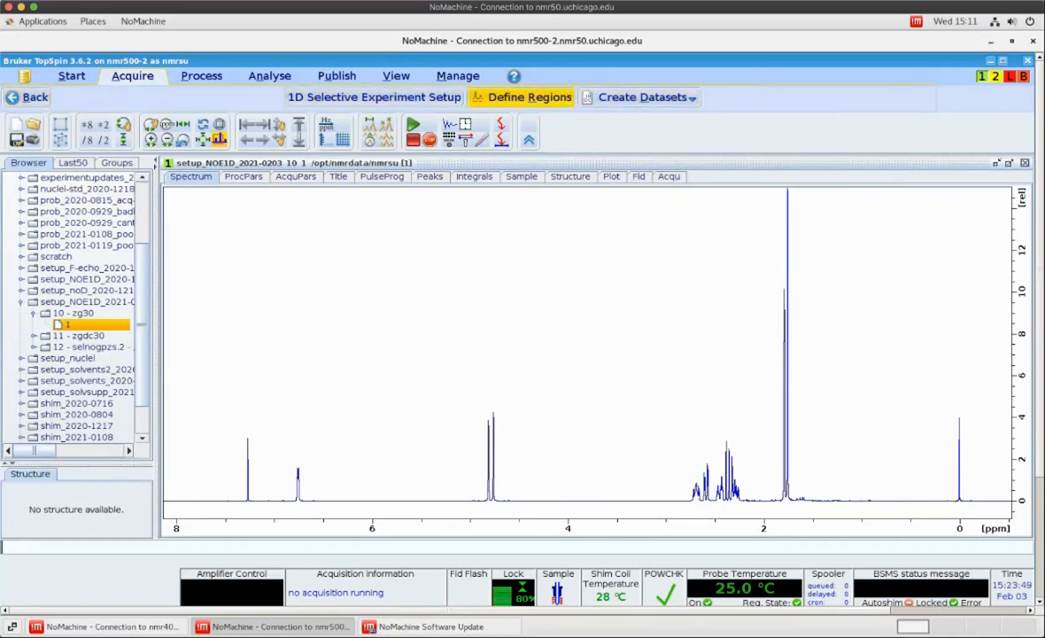
click(523, 98)
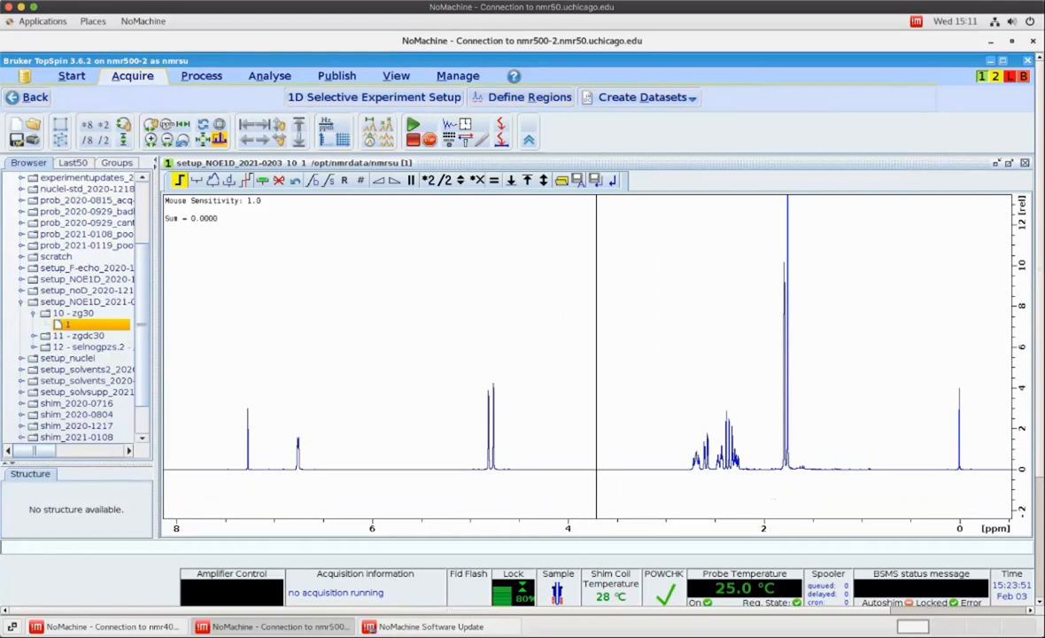
Zoom to the multiplet near 6.77 ppm and define a selective region around it
drag(283, 295, 313, 293)
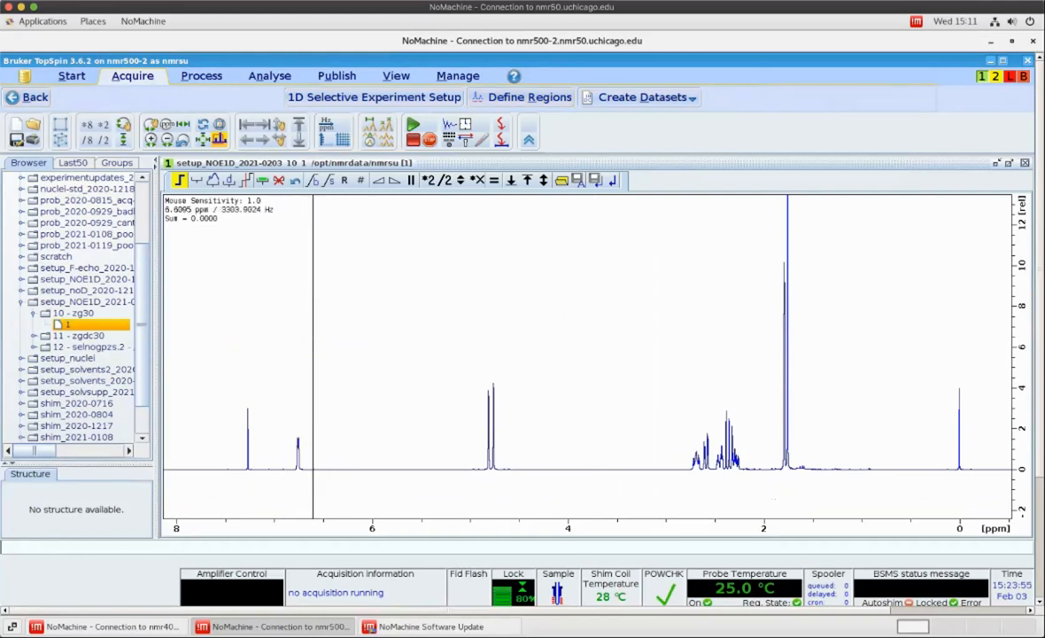
scroll(559, 399, up, 4)
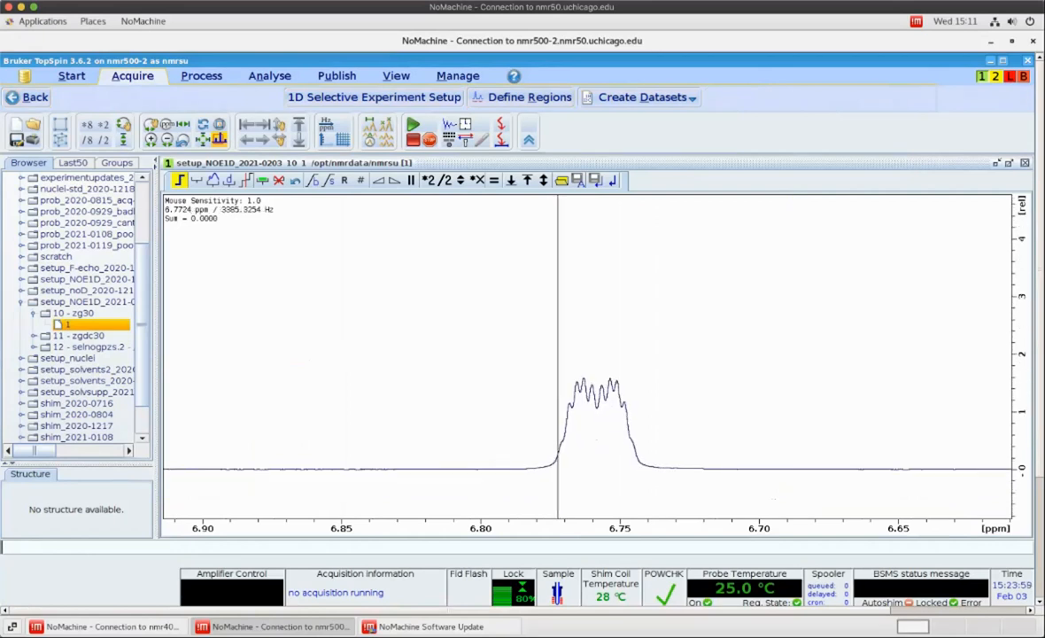
click(197, 180)
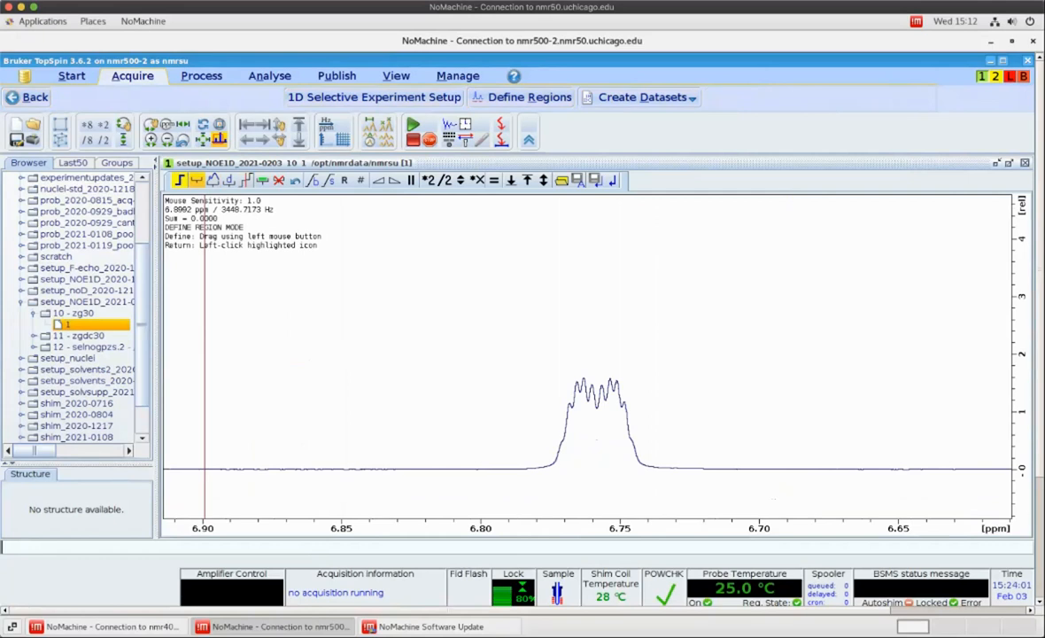
drag(509, 288, 680, 310)
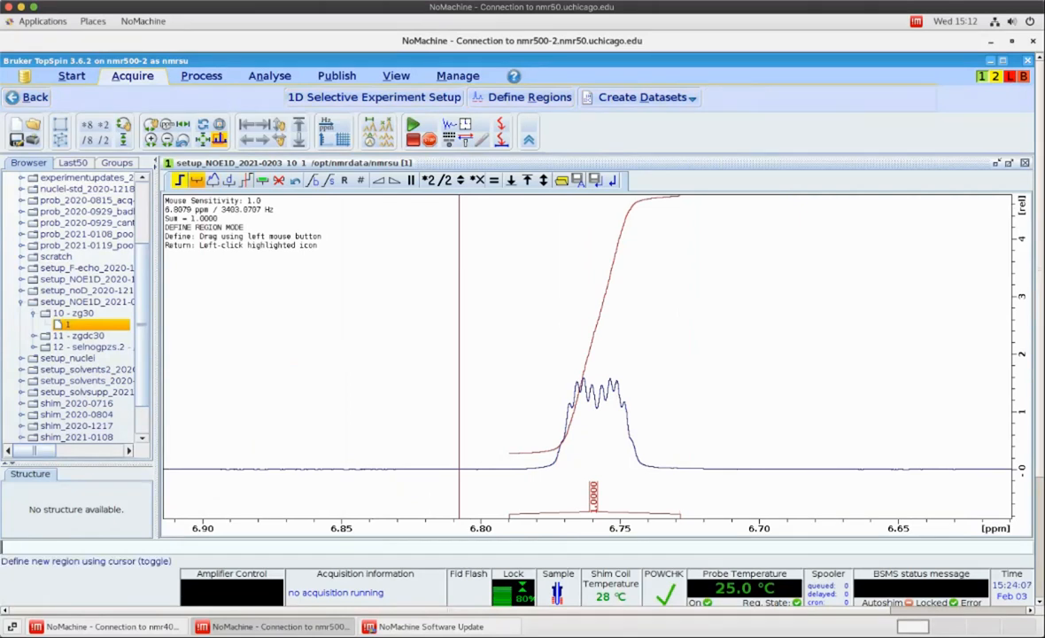
click(168, 128)
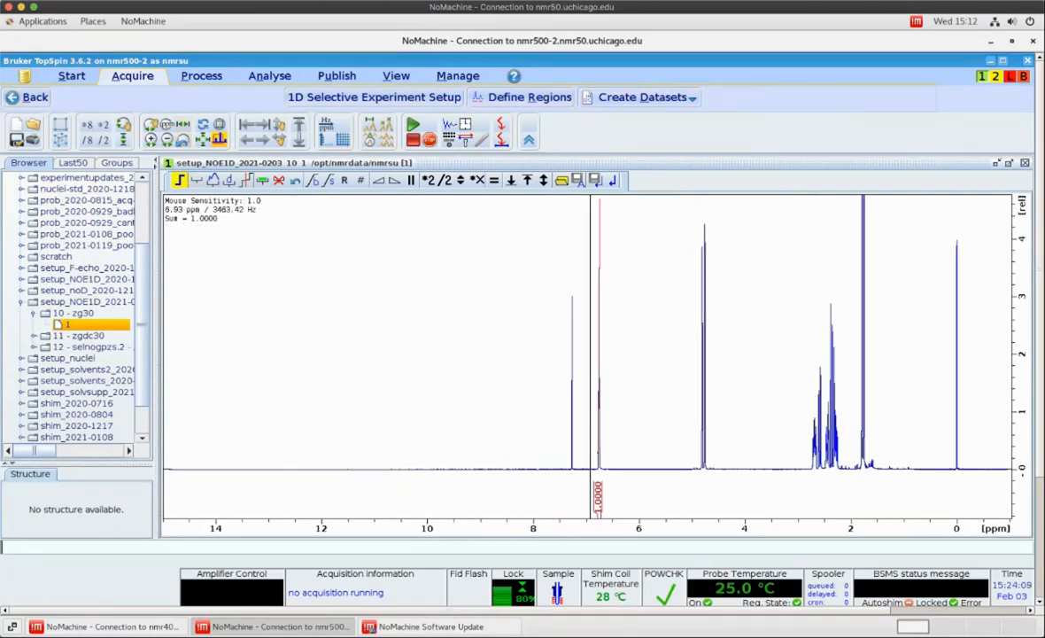
Define a baseline-corrected region spanning the two peaks near 4.8 ppm
drag(695, 319, 714, 321)
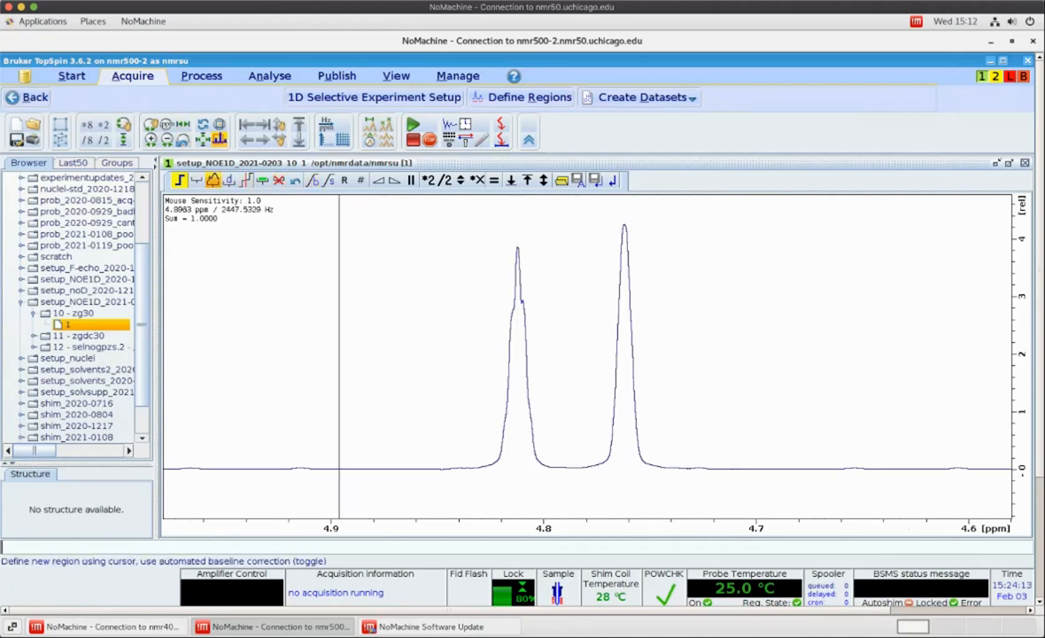
click(213, 180)
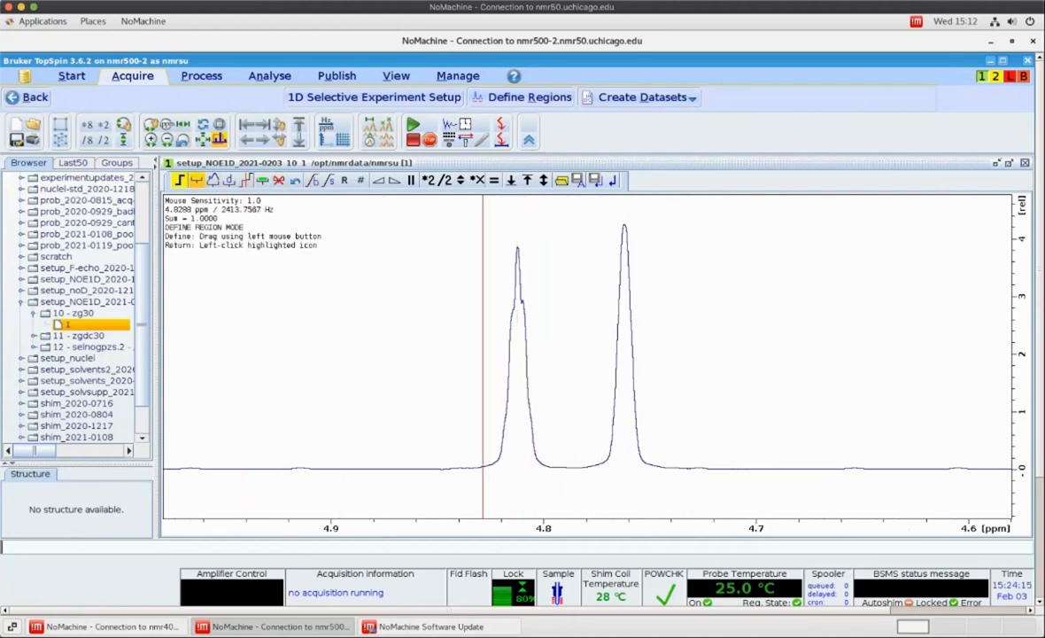
drag(466, 382, 675, 379)
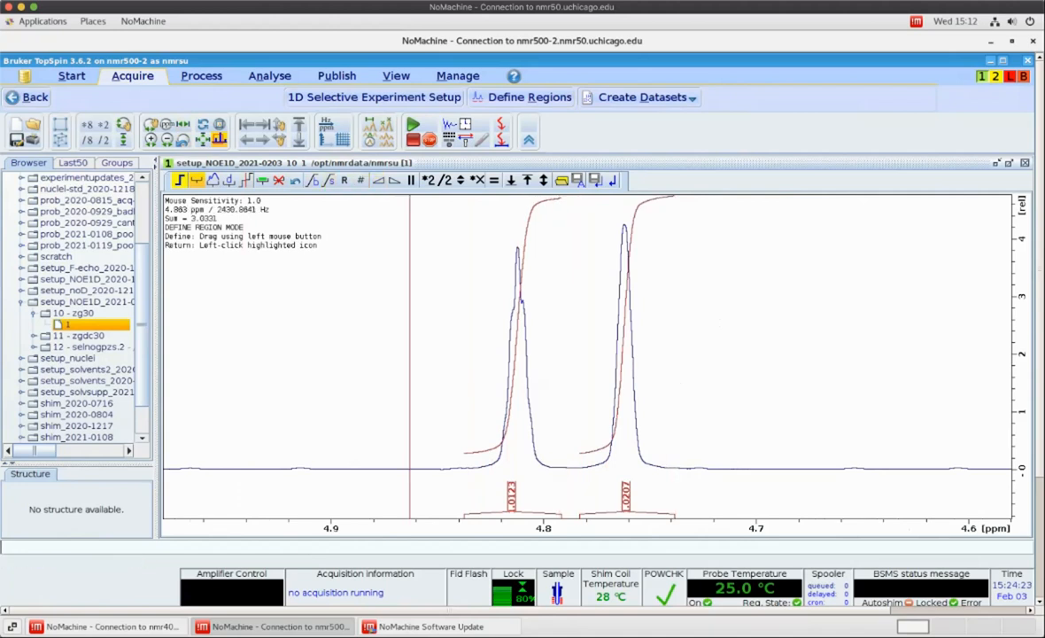
click(183, 125)
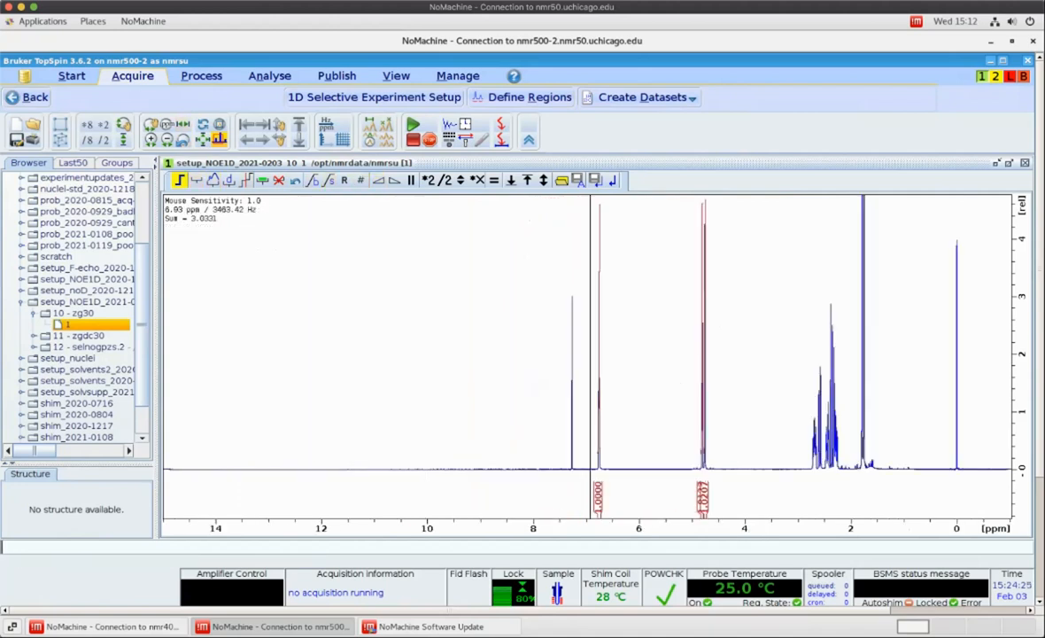
Define regions over the three multiplets between about 2.75 and 2.4 ppm
drag(795, 354, 879, 353)
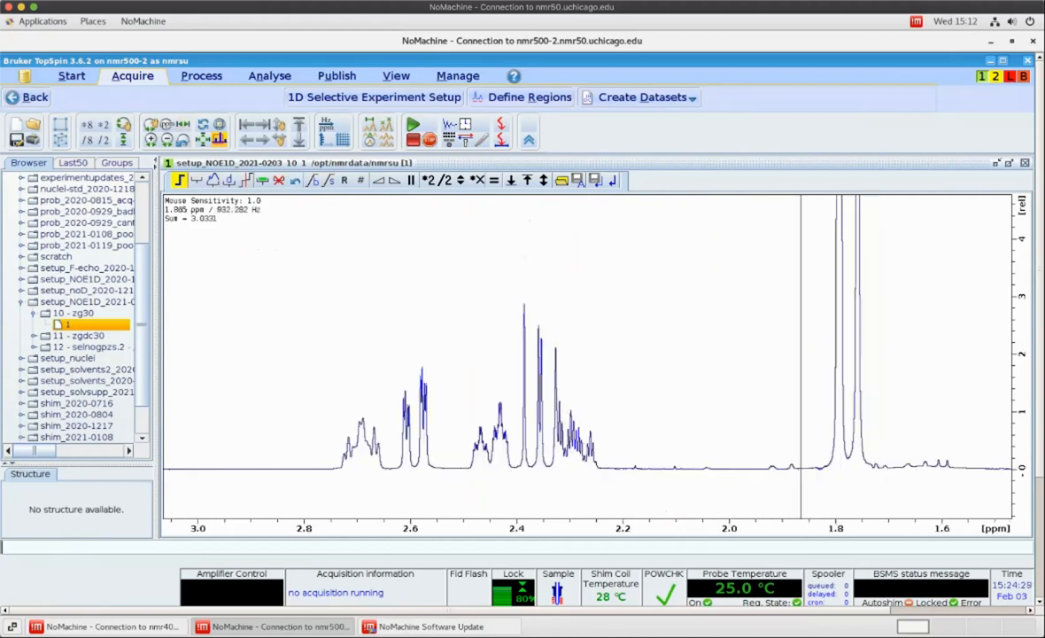
click(197, 179)
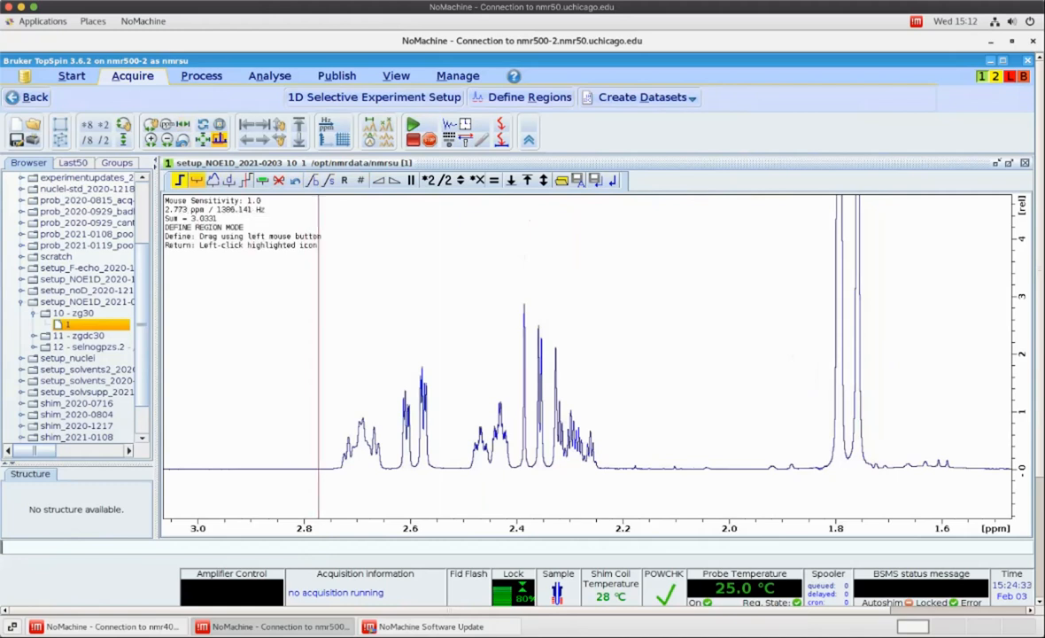
drag(324, 342, 390, 346)
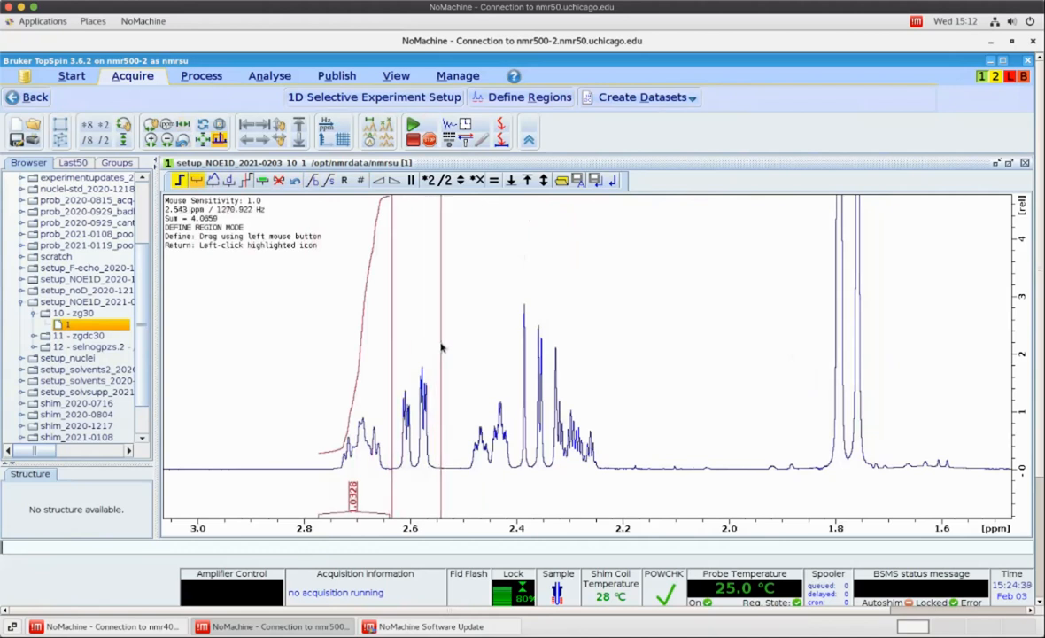
drag(393, 345, 514, 352)
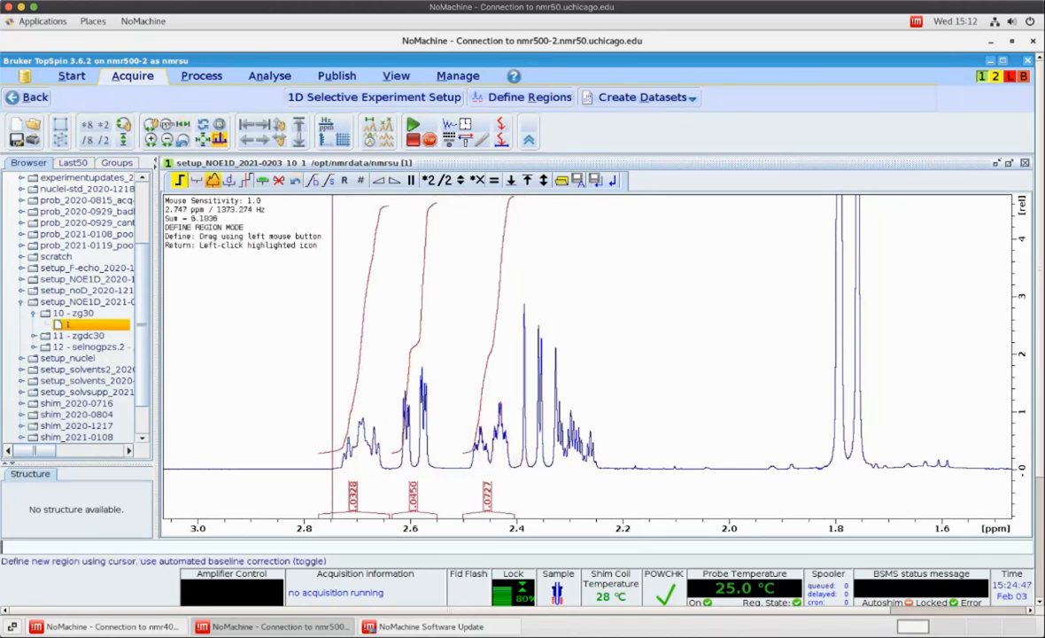
click(212, 180)
Zoom to the peaks near 1.8 ppm and define regions over the multiplet at 1.79 and the peak at 1.76 ppm
drag(811, 343, 895, 342)
scroll(636, 354, down, 5)
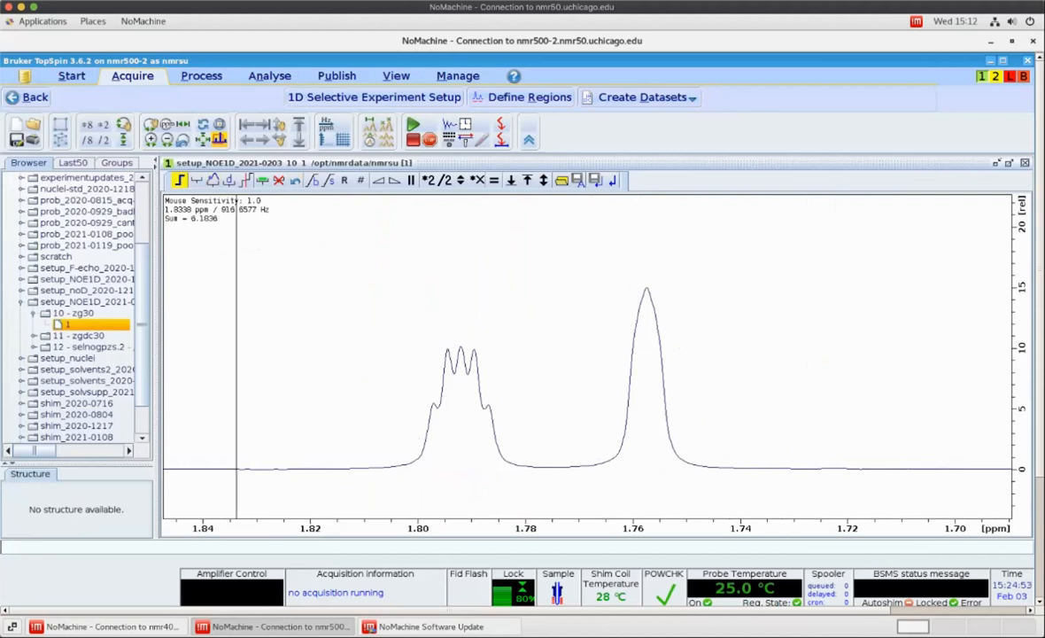
click(197, 179)
drag(339, 317, 726, 341)
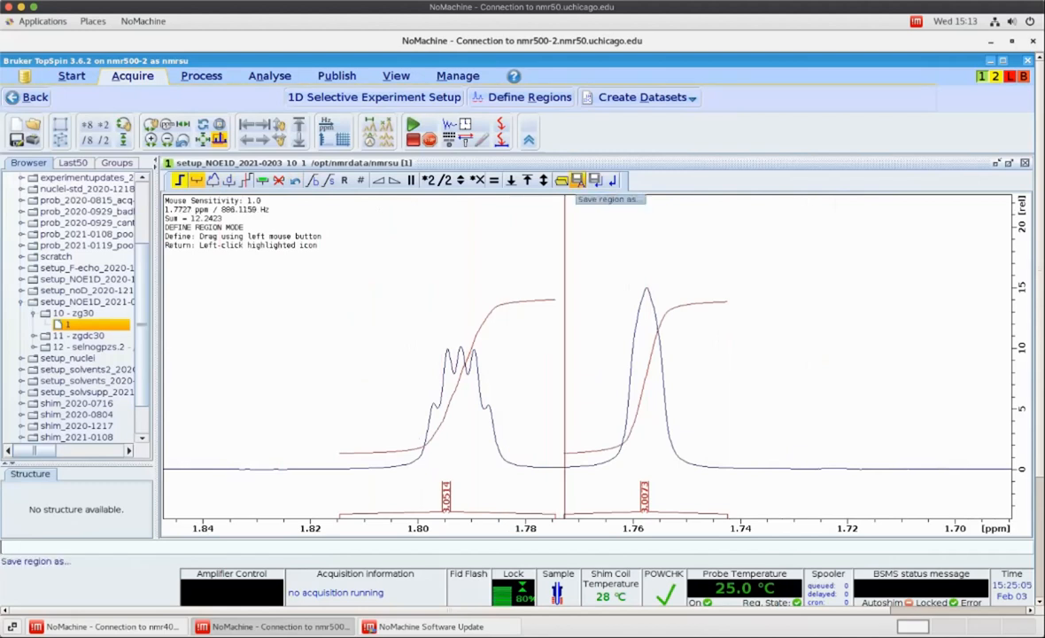
Save the regions to 'reg' and leave region definition without saving changes
click(577, 180)
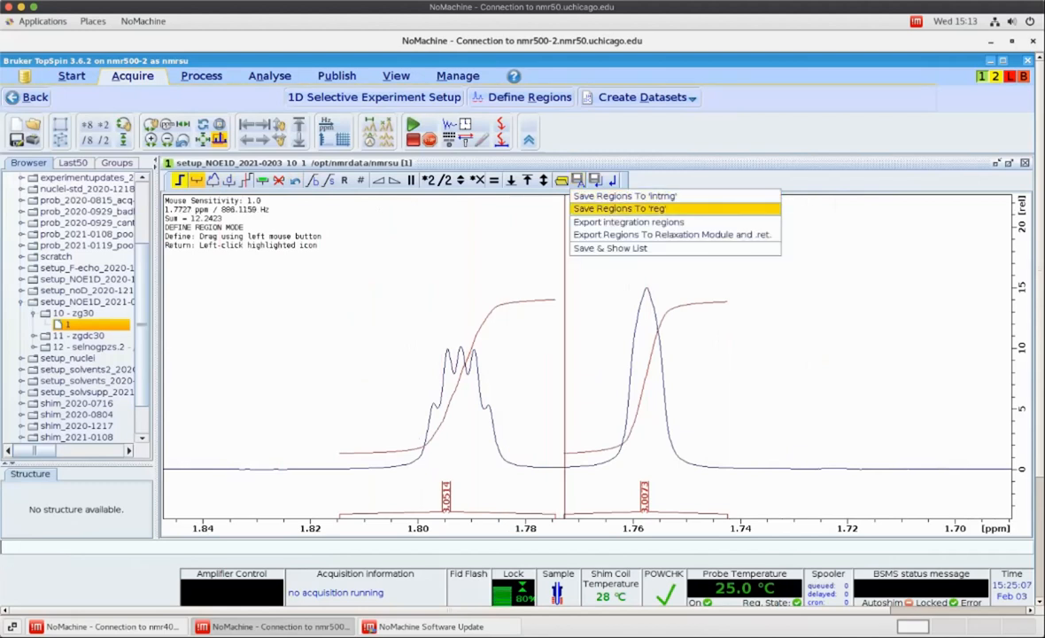
click(620, 208)
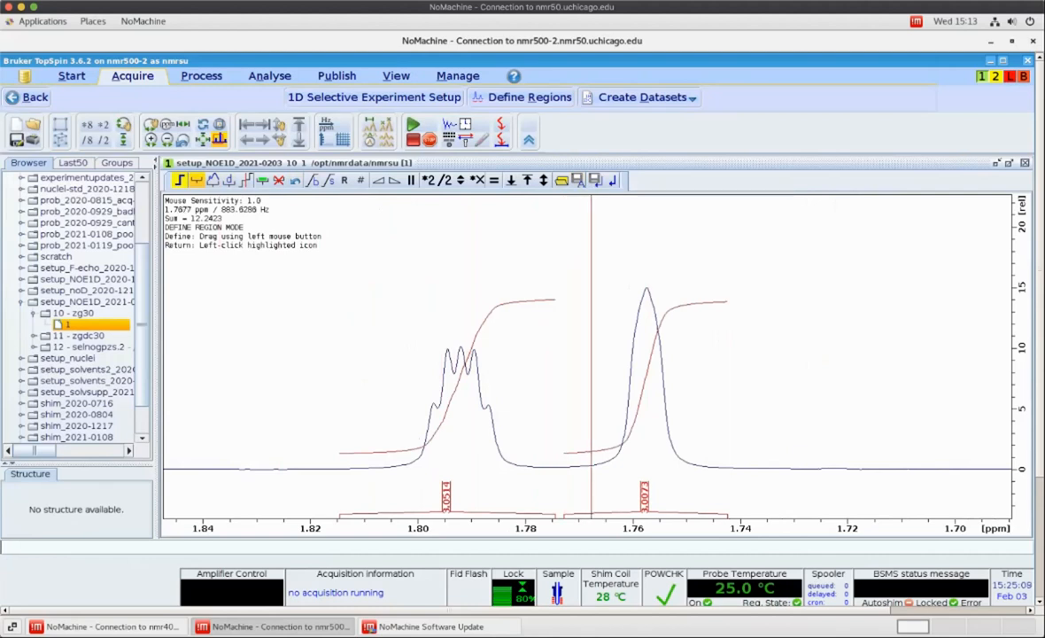
click(611, 180)
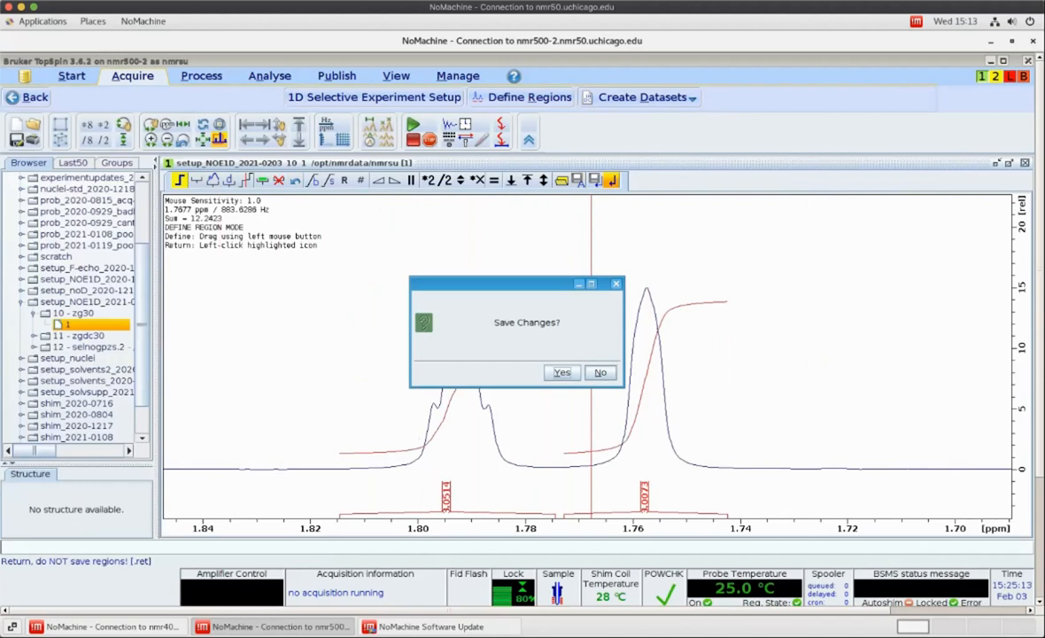
click(600, 372)
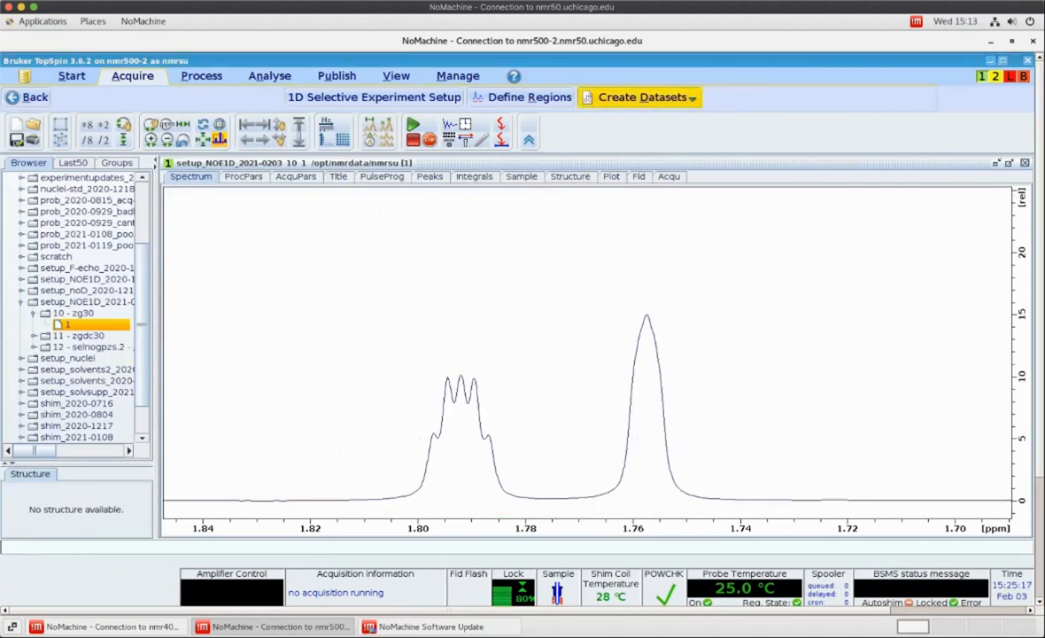
Create Selective gradient NOESY datasets with 0.5 s mixing time, 32 scans, first EXPNO 20, and start acquisition
click(642, 96)
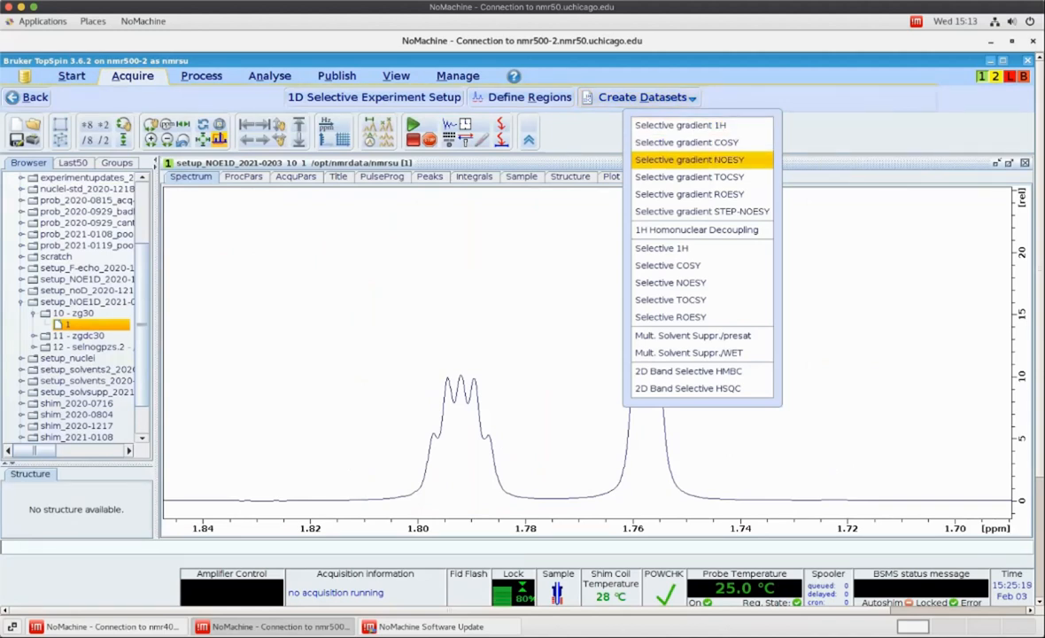
click(689, 160)
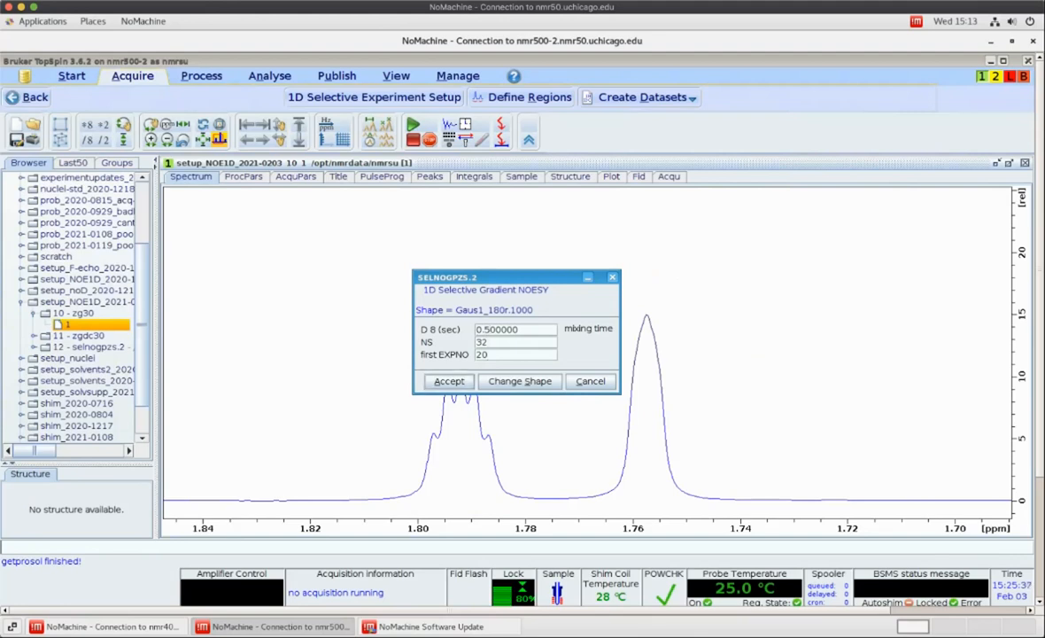
key(Return)
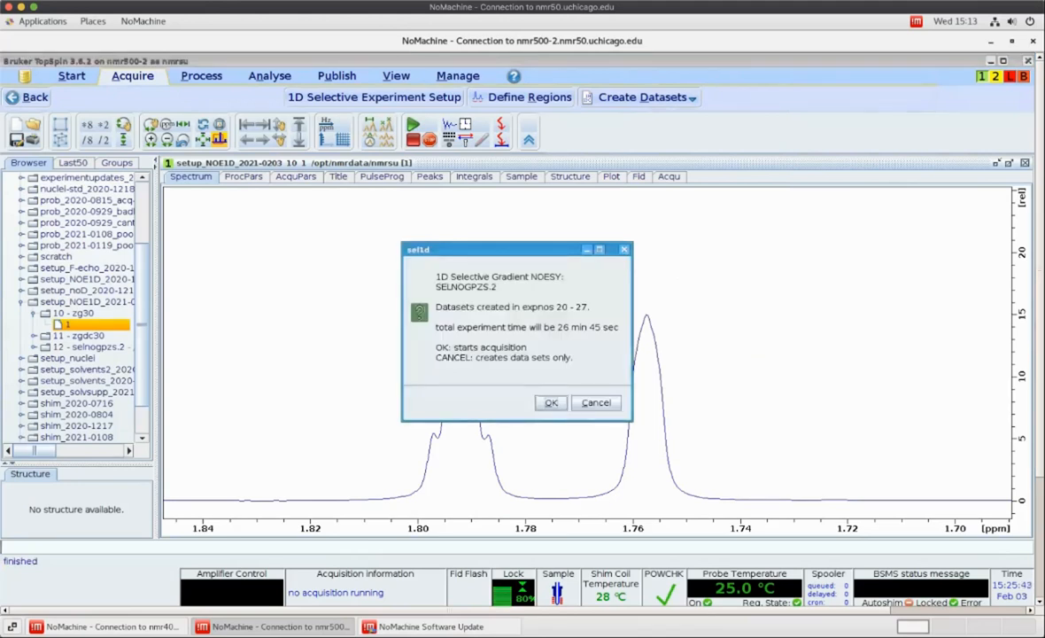
key(Return)
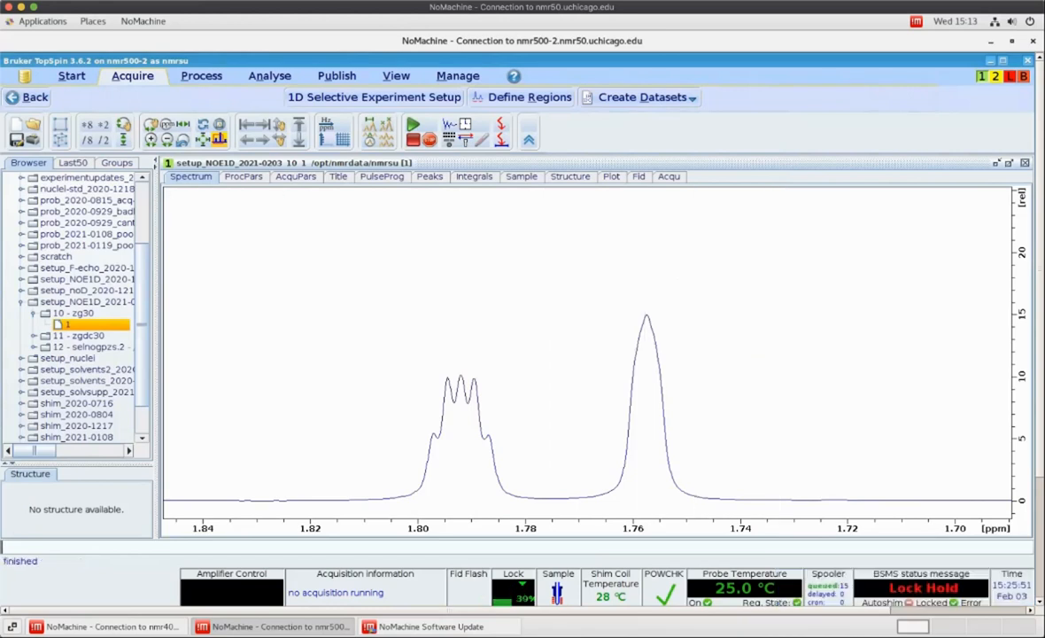
Open the spooler to review the queued acquisition jobs, then close it
click(828, 574)
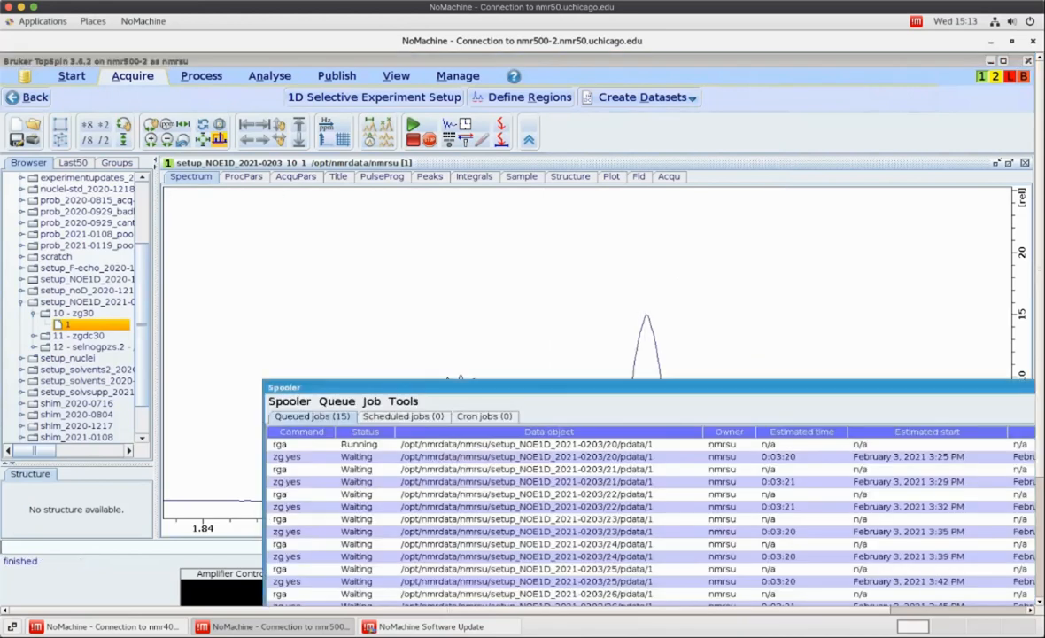
drag(690, 389, 558, 262)
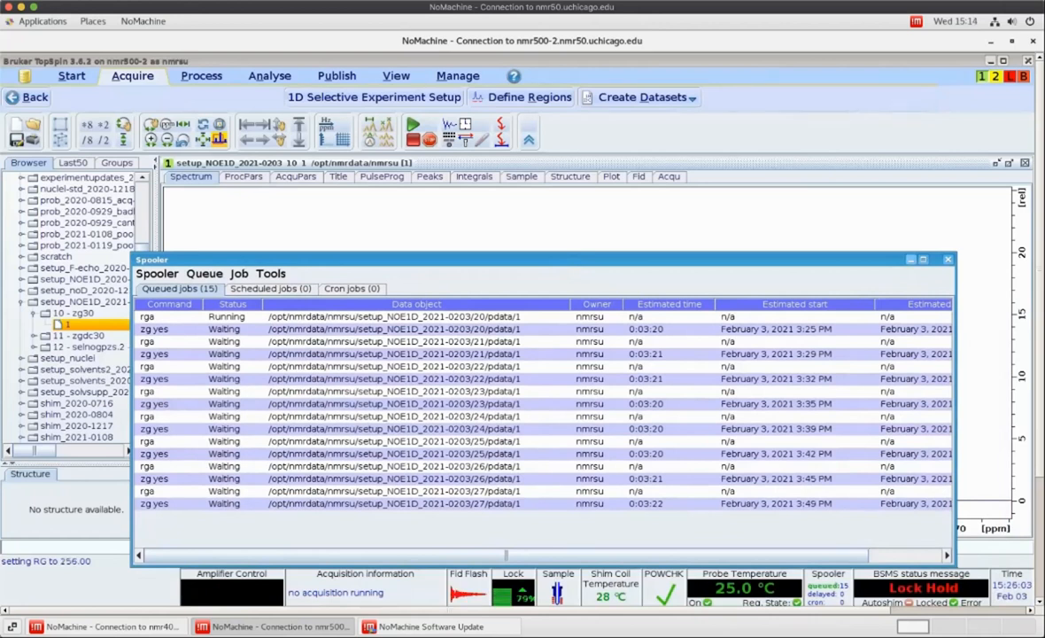
click(947, 260)
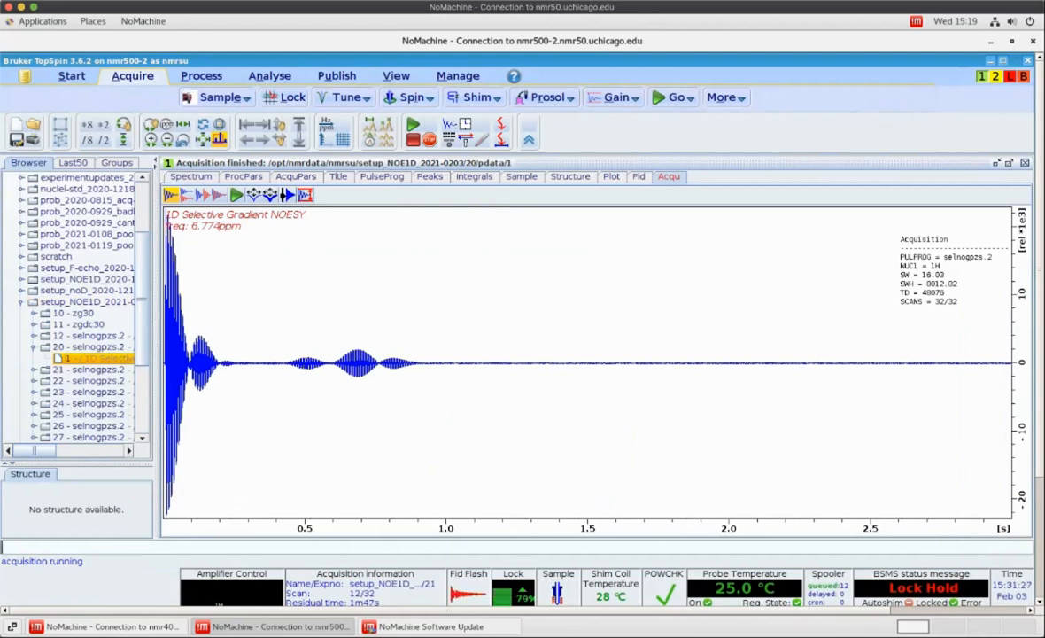
text(eft)
key(Return)
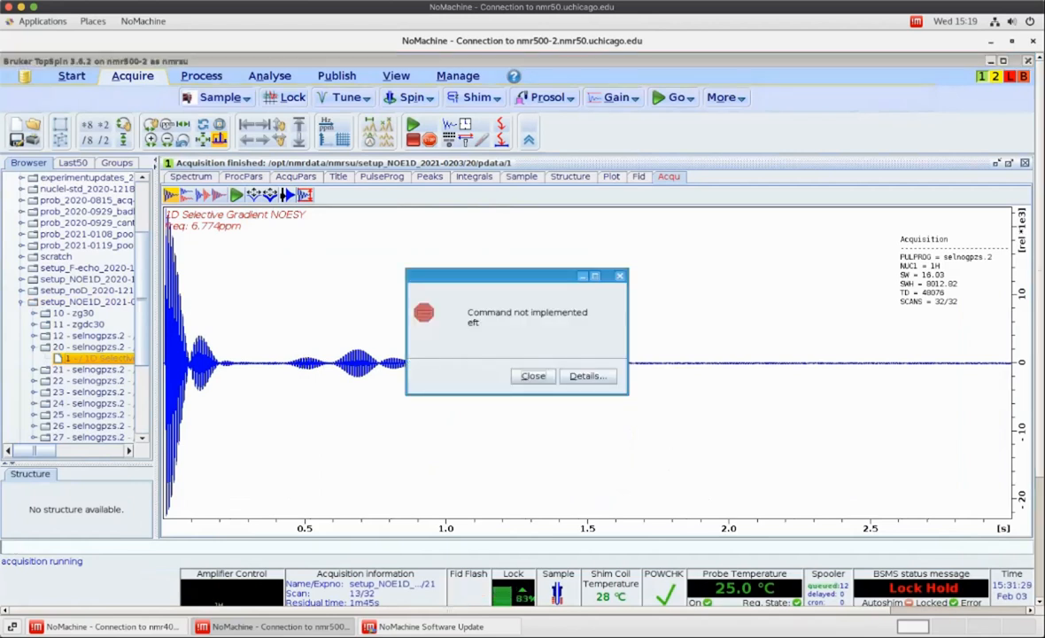
key(Return)
Process the first selective NOESY spectrum with efp, show the full range, and apply automatic phasing with apk
text(efp)
key(Return)
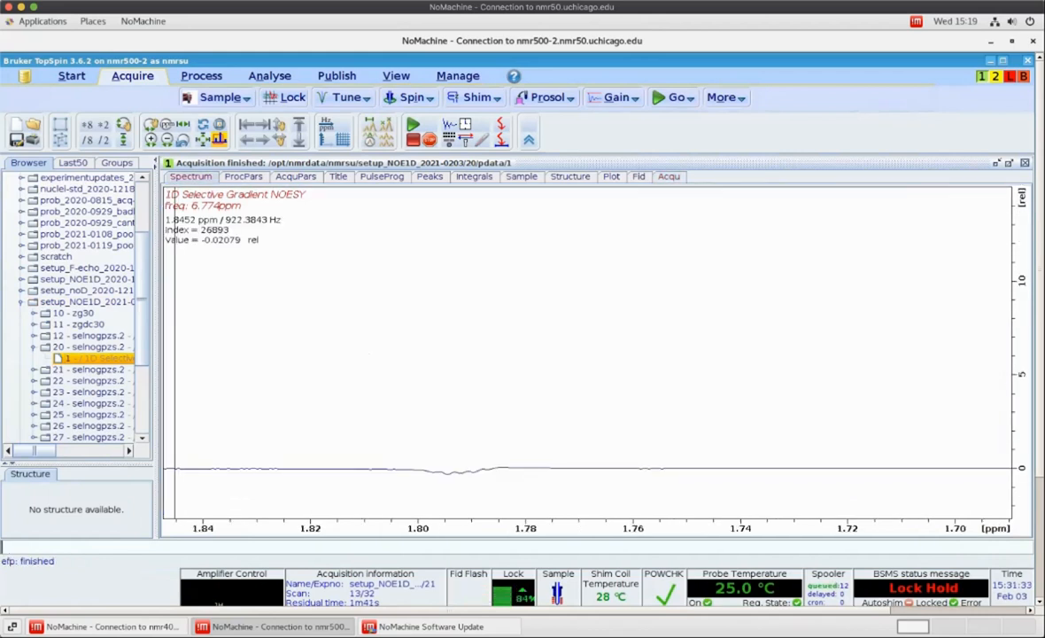
click(205, 138)
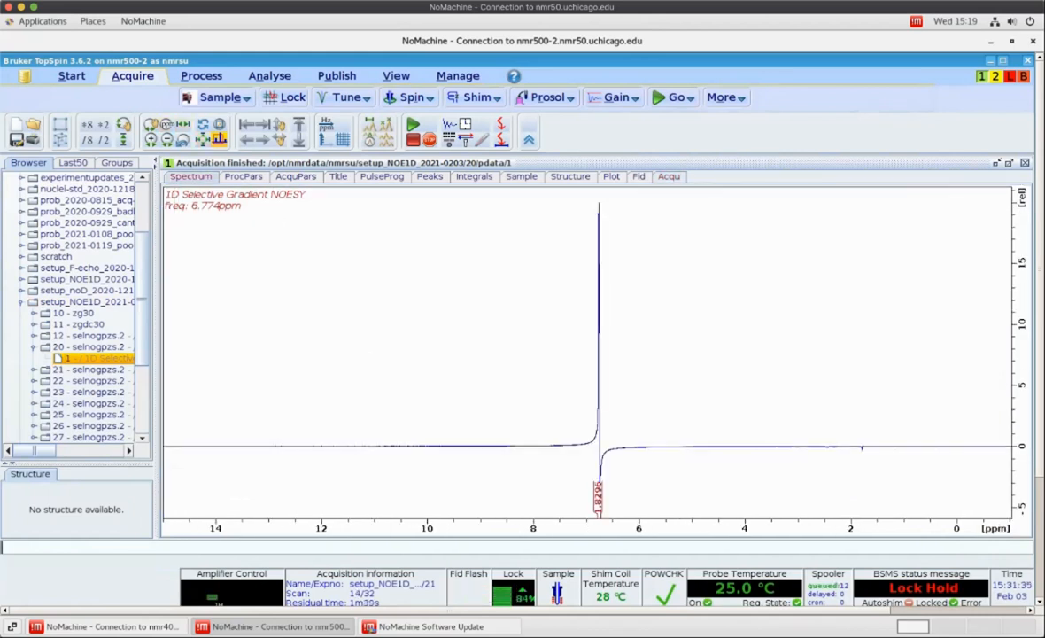
text(apk)
key(Return)
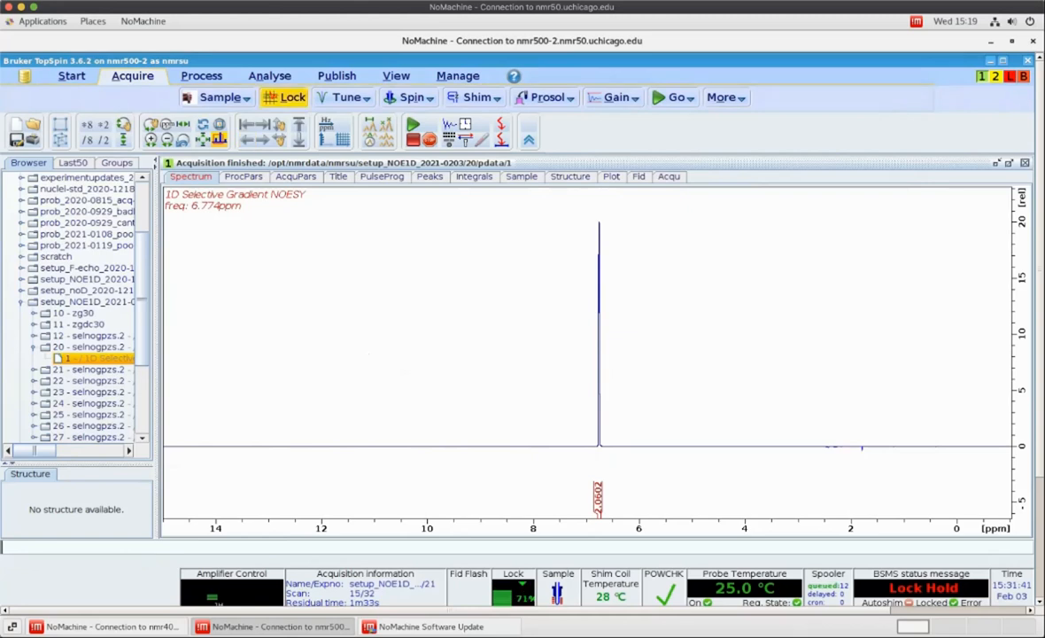
Manually adjust the zero-order phase so the irradiated peak at 6.77 ppm points downward, then save and leave phase mode
click(201, 76)
click(350, 97)
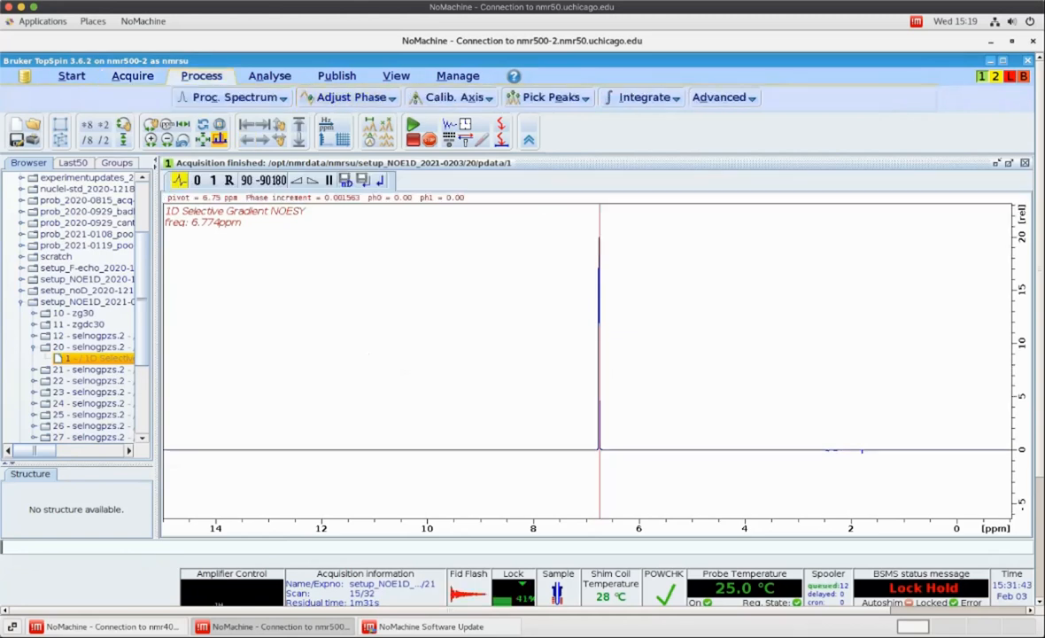
scroll(469, 354, up, 8)
scroll(485, 354, down, 2)
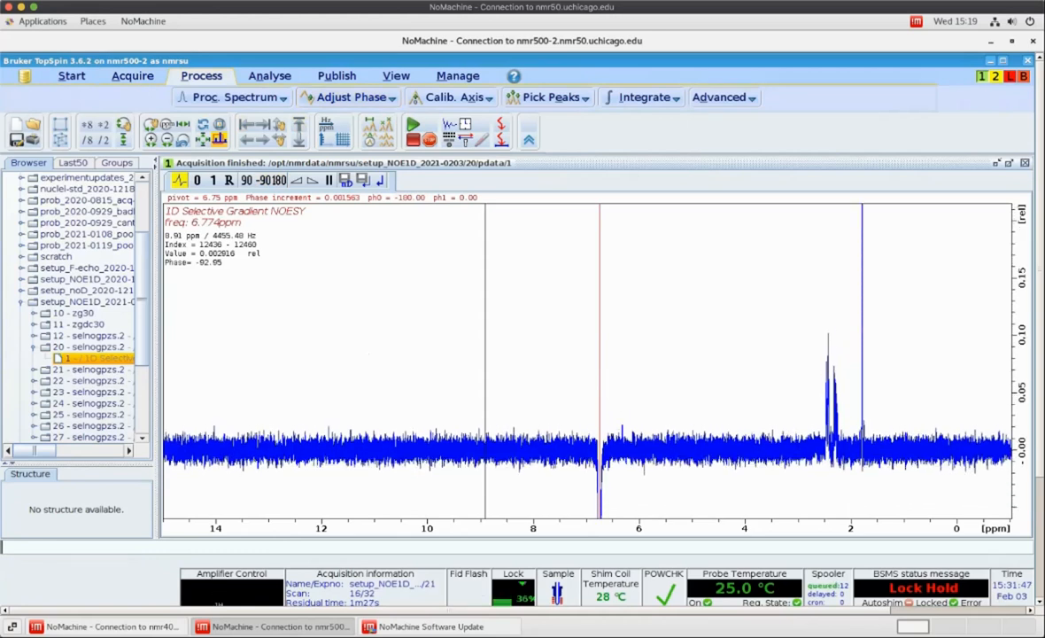
click(363, 179)
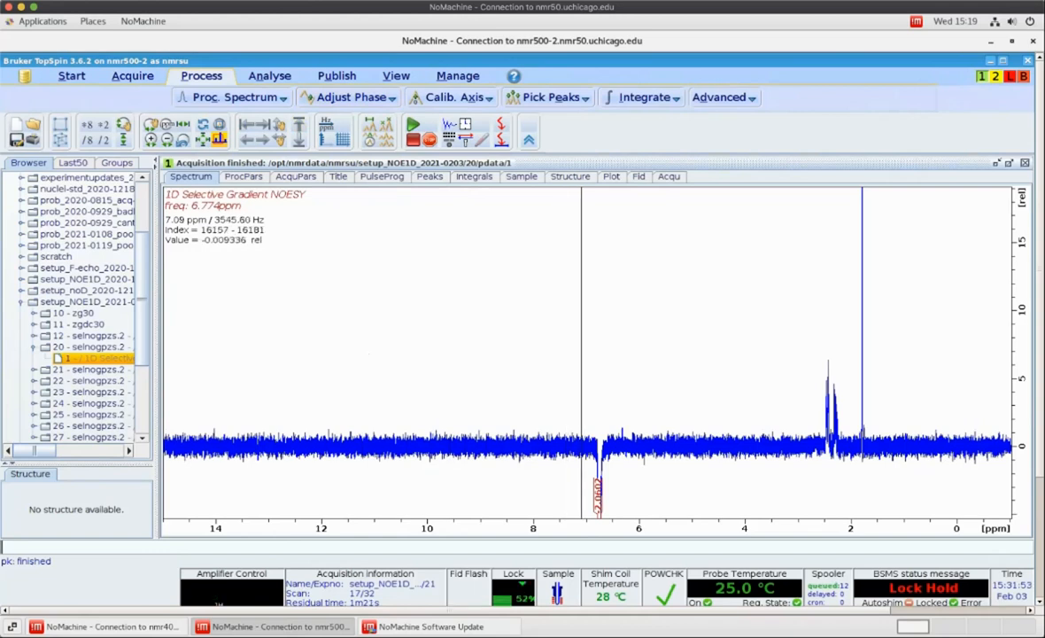
Integrate the NOE peaks near 2.45, 2.3 and 1.78 ppm and save the integral regions
drag(581, 285, 629, 286)
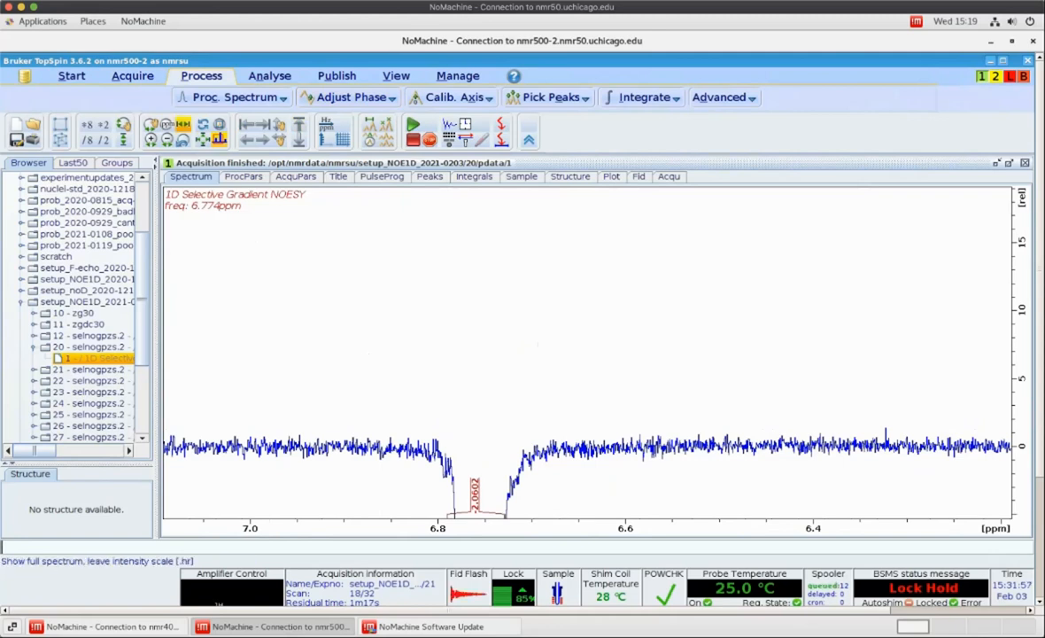
click(184, 125)
drag(787, 342, 874, 343)
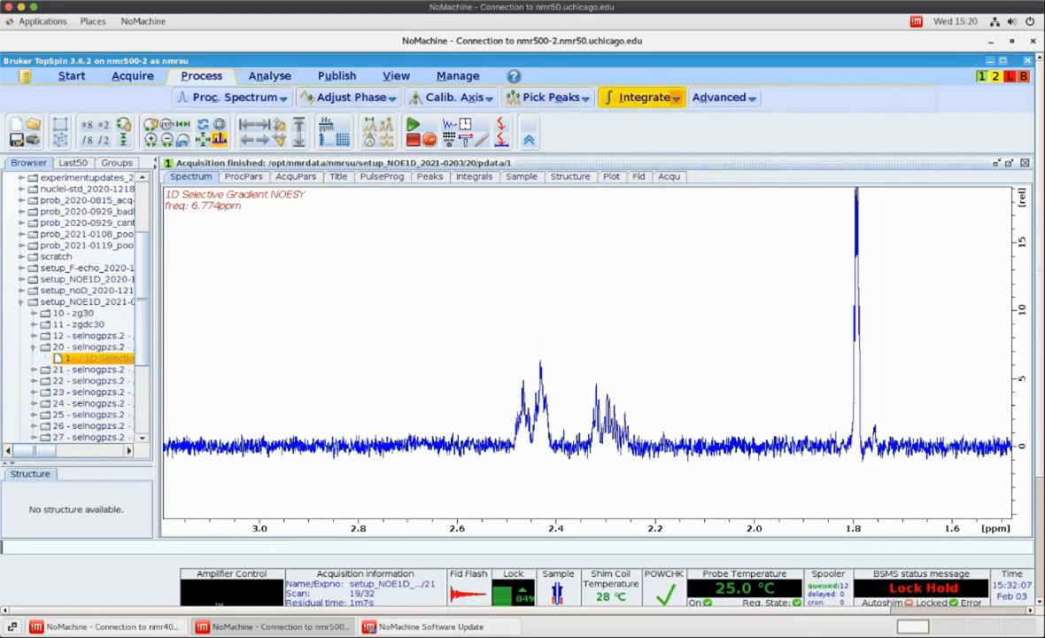
click(643, 98)
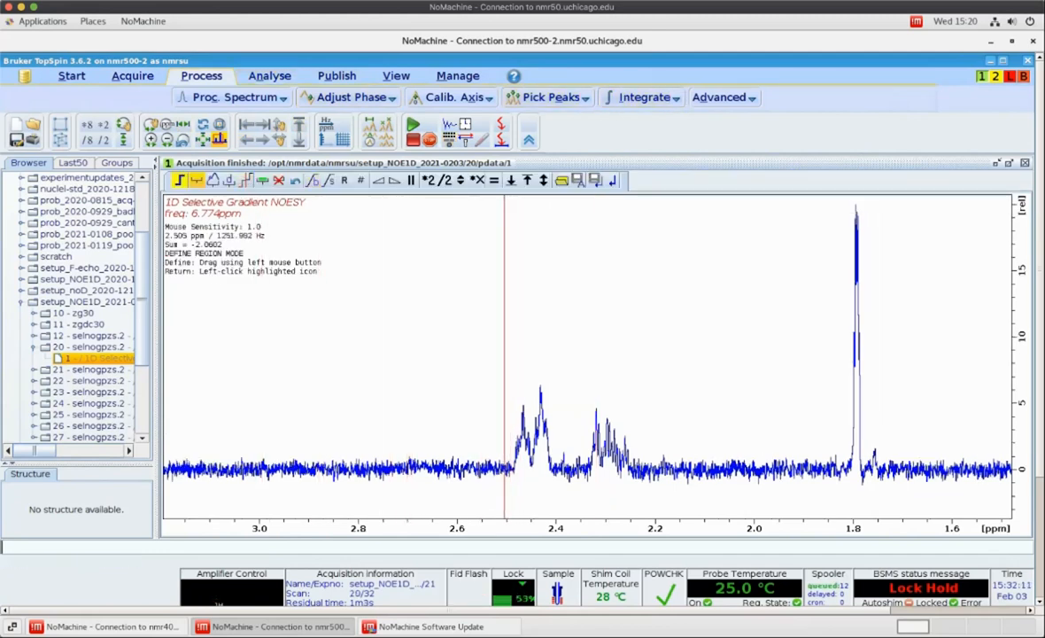
drag(517, 372, 642, 357)
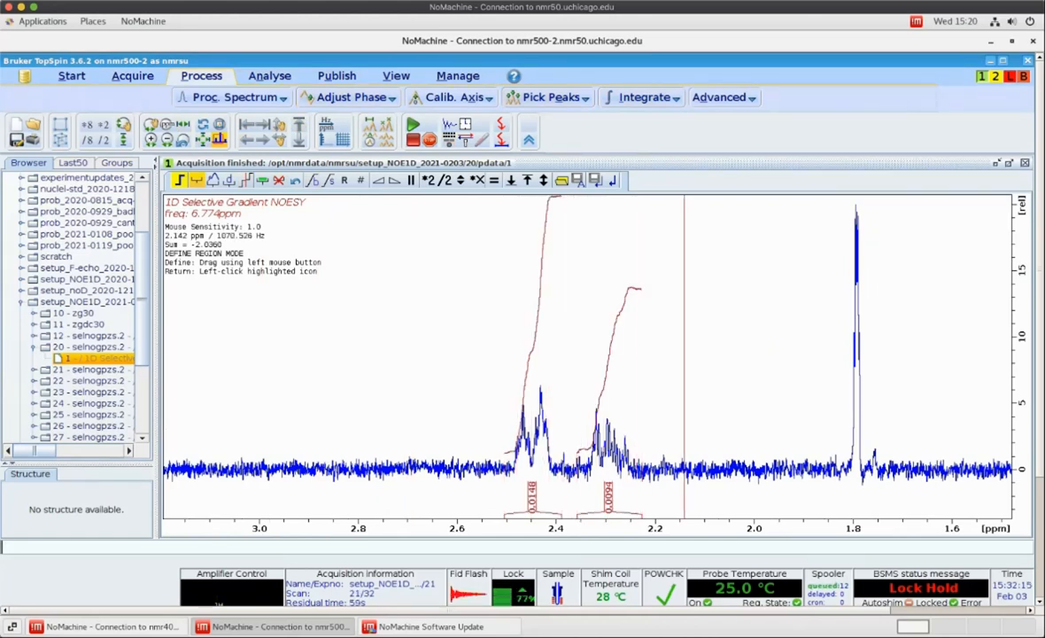
drag(848, 369, 866, 366)
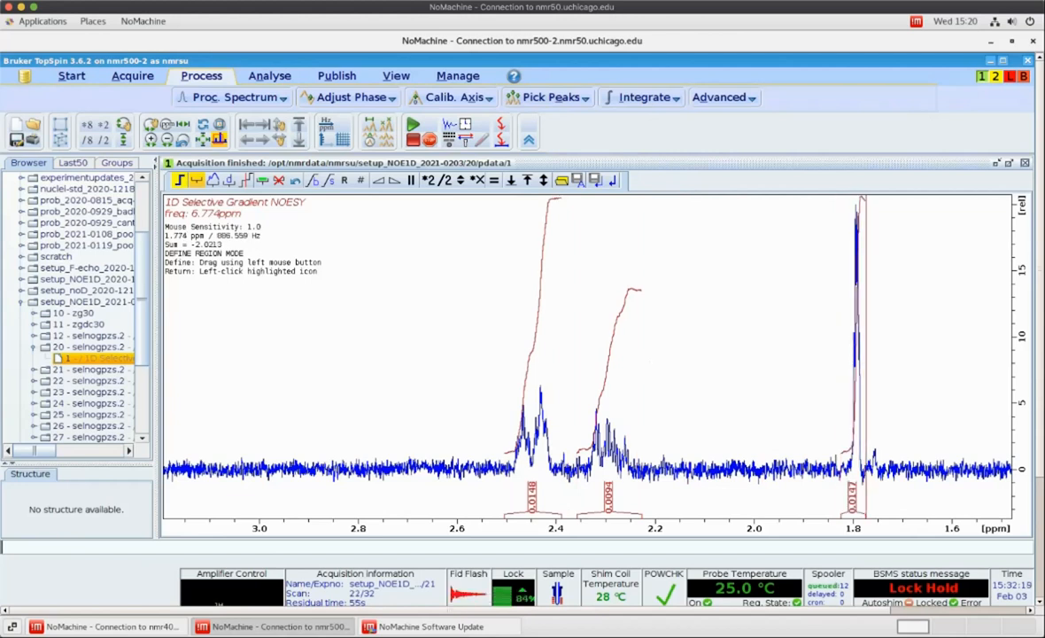
click(595, 180)
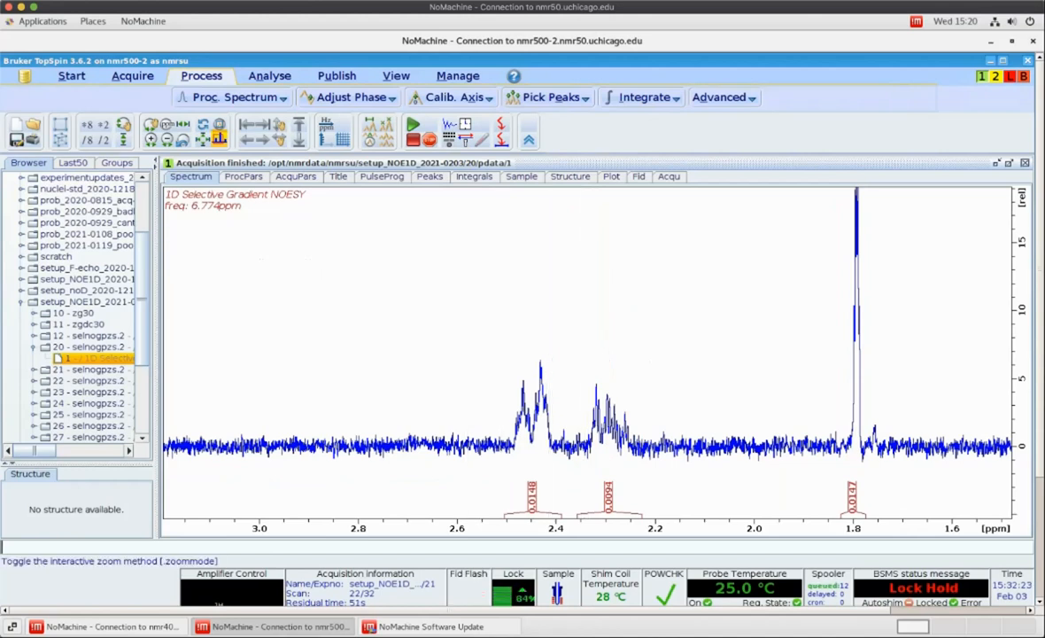
Calibrate the irradiated peak's integral at 6.77 ppm to -100 and save the integrals
click(182, 125)
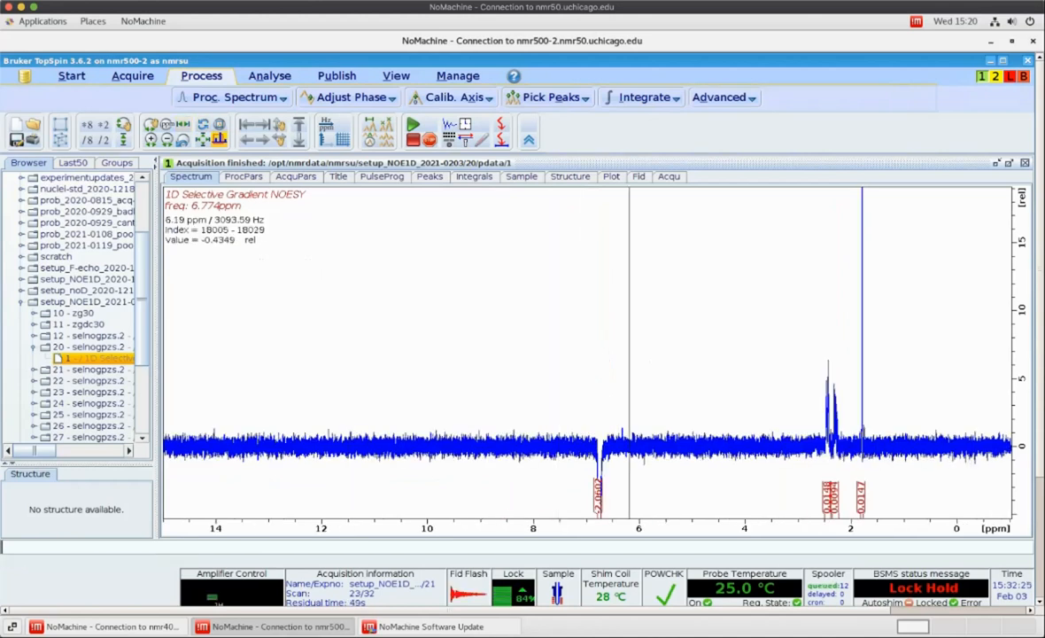
right_click(596, 482)
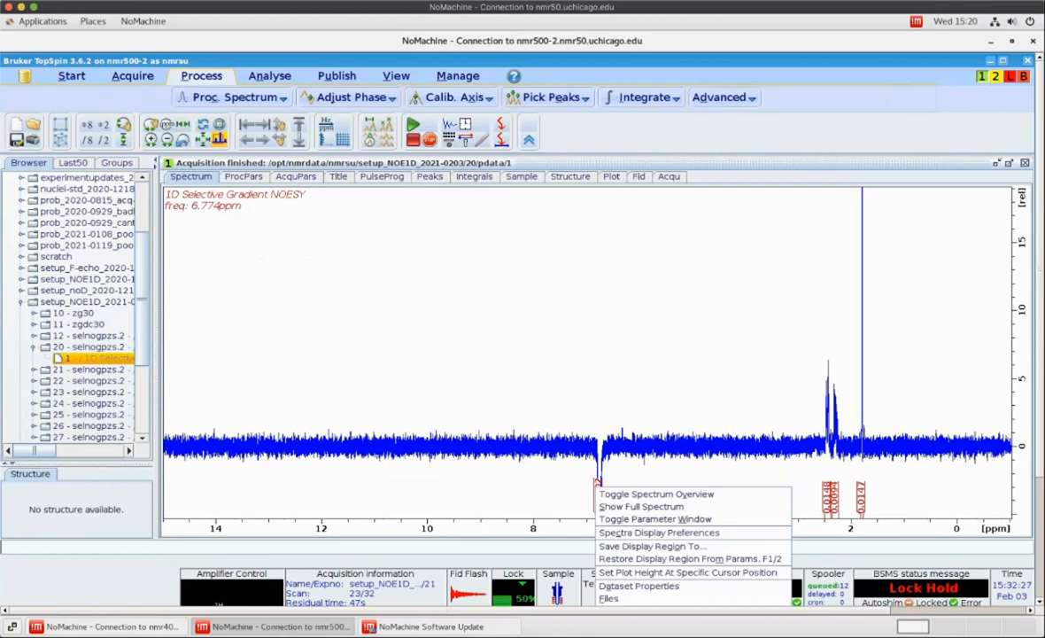
click(571, 461)
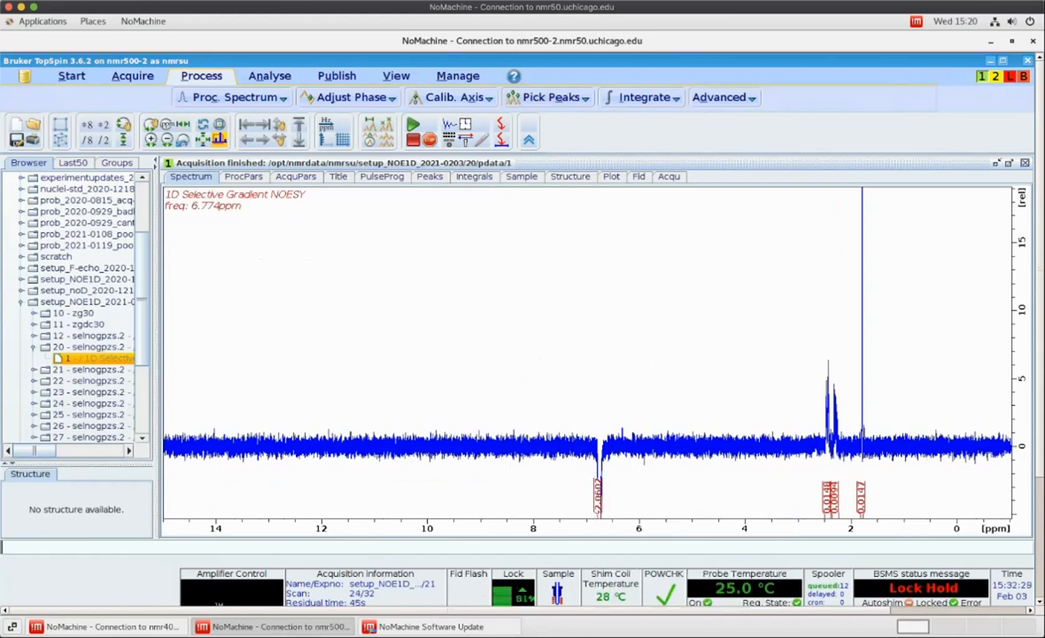
click(642, 98)
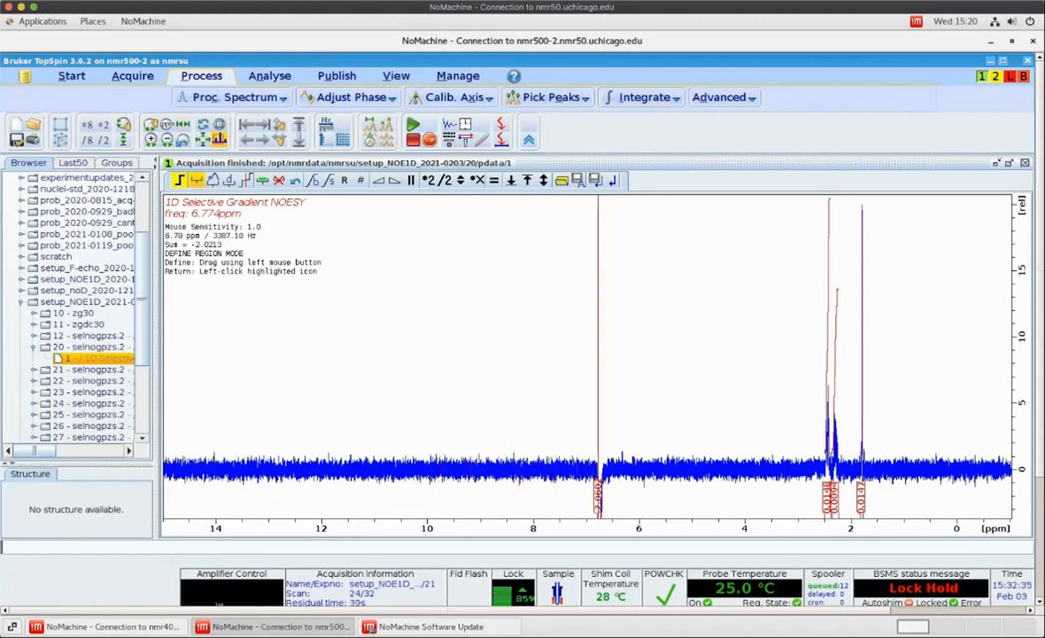
right_click(598, 485)
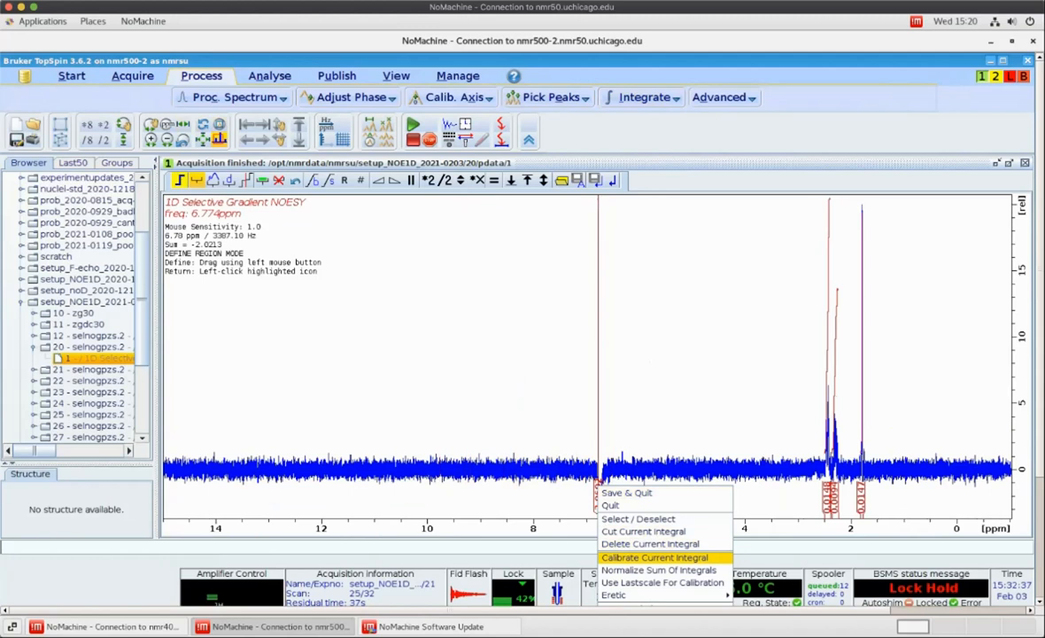
click(655, 557)
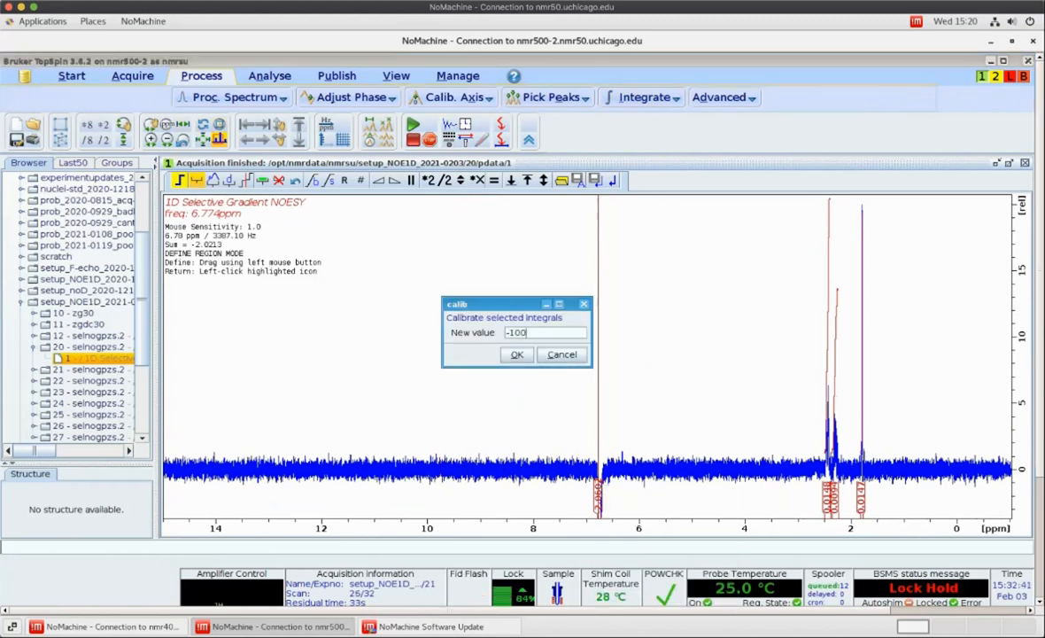
text(-100)
key(Return)
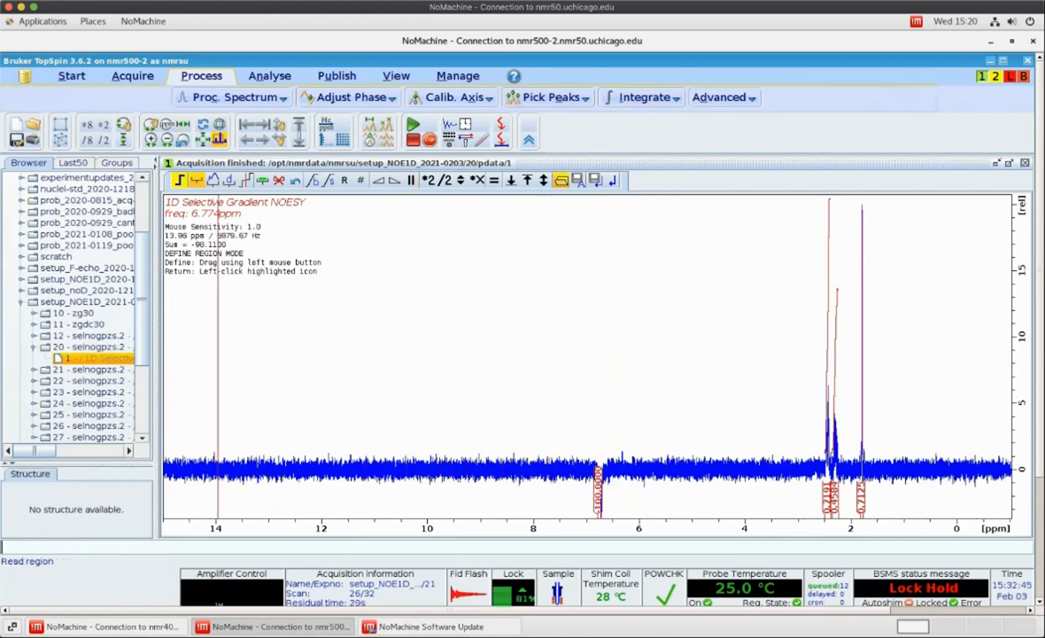
click(594, 180)
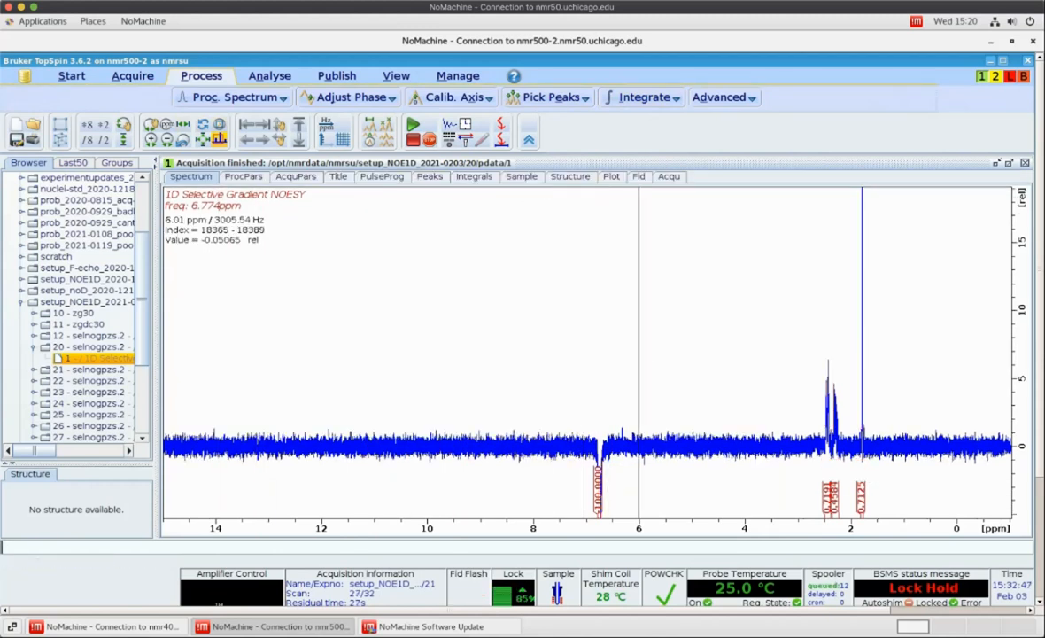
Zoom in on the NOE peaks between 1.6 and 2.6 ppm to inspect their integrals
drag(811, 362, 878, 364)
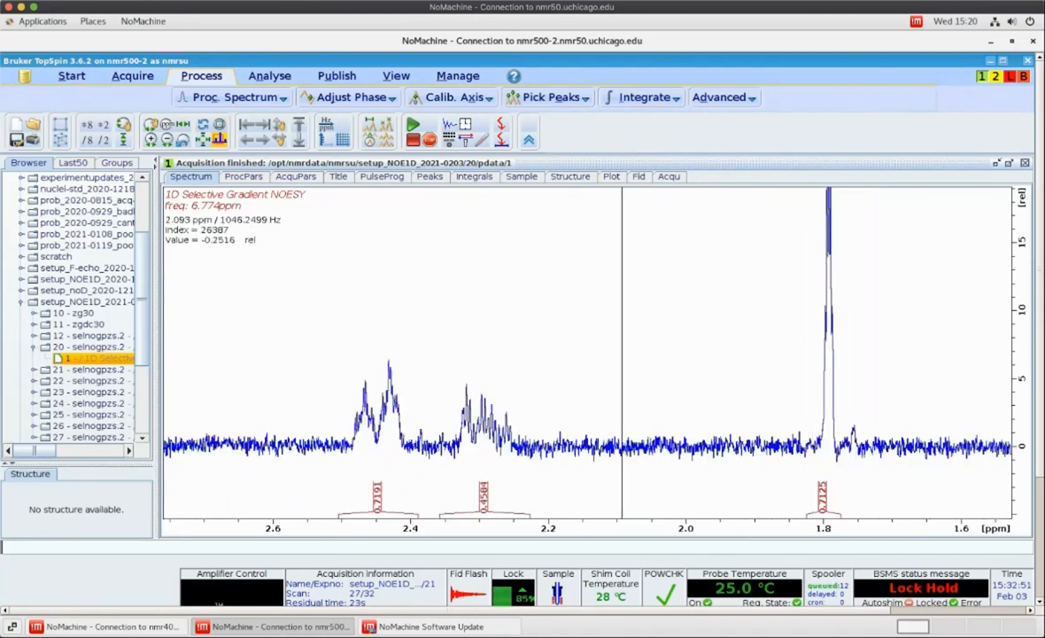